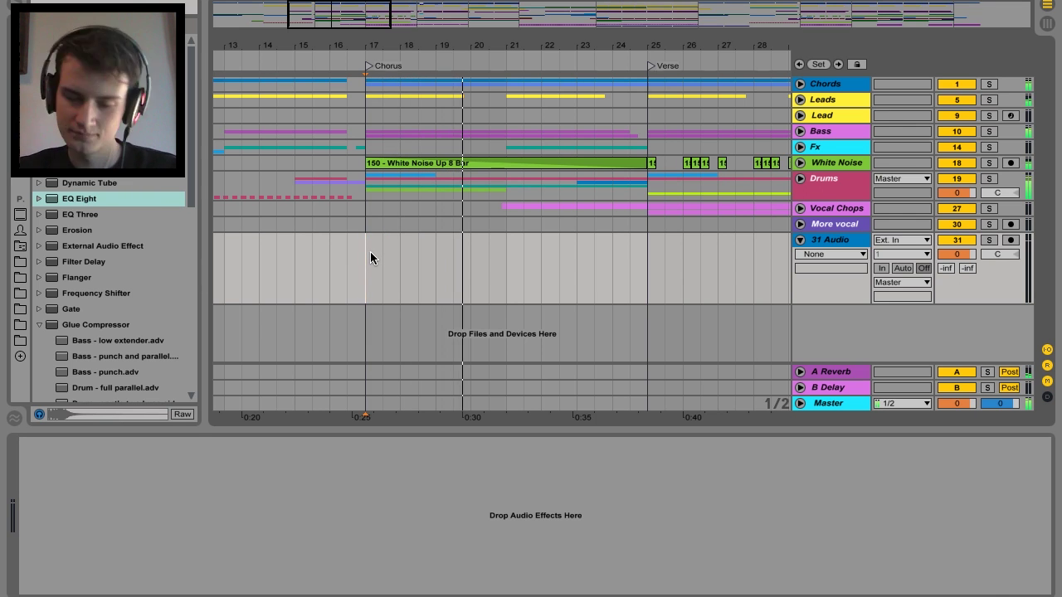
Stop playback, set the 31 Audio track's input to Resampling and arm the track for recording.
{"action": "key", "text": "space"}
{"action": "left_click", "coordinate": [610, 257]}
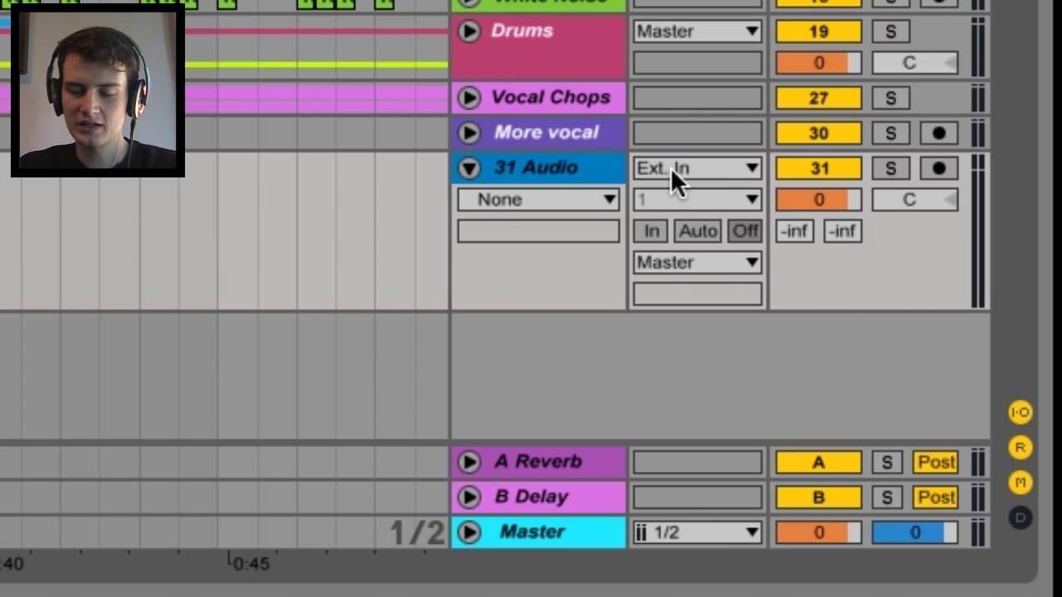
{"action": "left_click", "coordinate": [897, 240]}
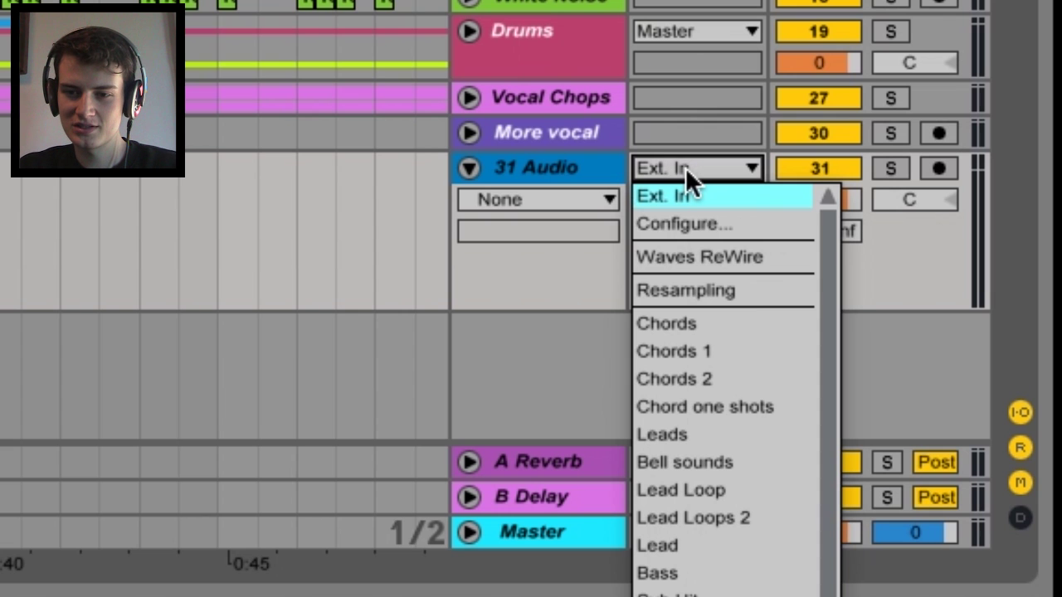
{"action": "left_click", "coordinate": [747, 292]}
{"action": "left_click", "coordinate": [526, 171]}
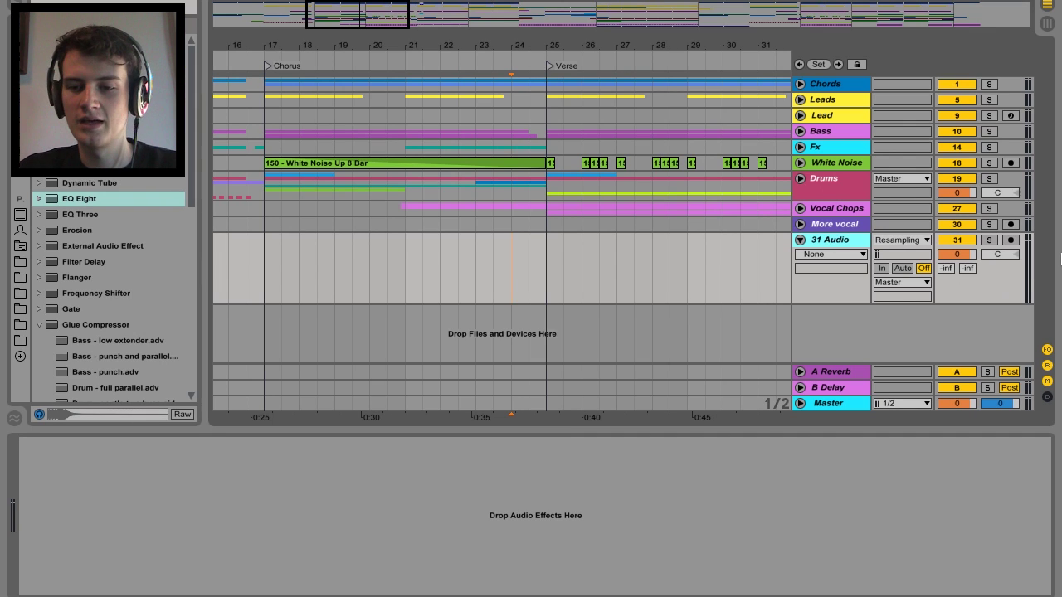
{"action": "left_click", "coordinate": [1011, 241]}
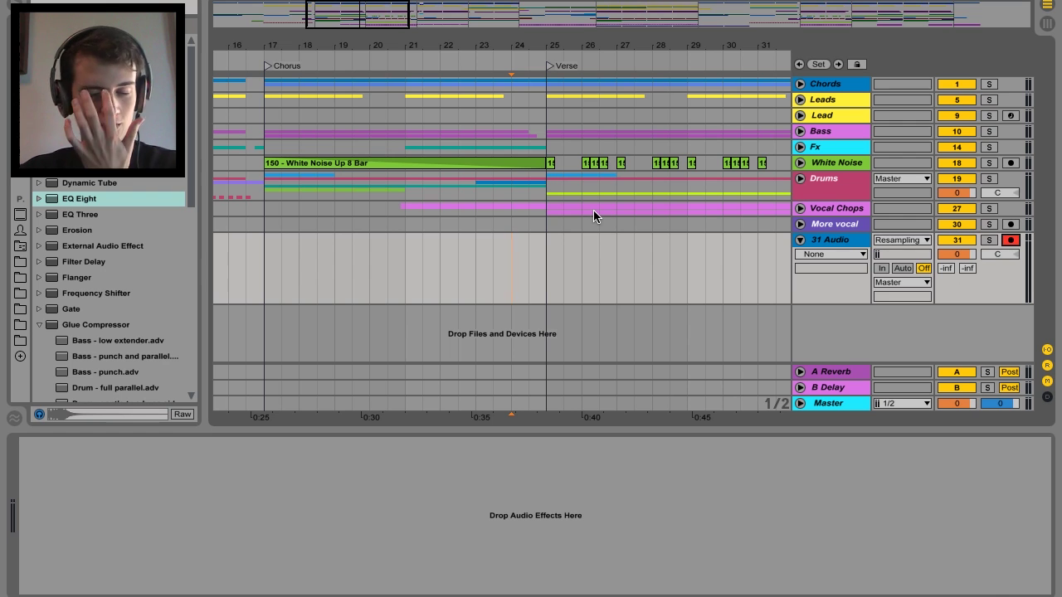
Solo the Chords group, play it back and unfold its tracks.
{"action": "left_click", "coordinate": [989, 85]}
{"action": "key", "text": "space"}
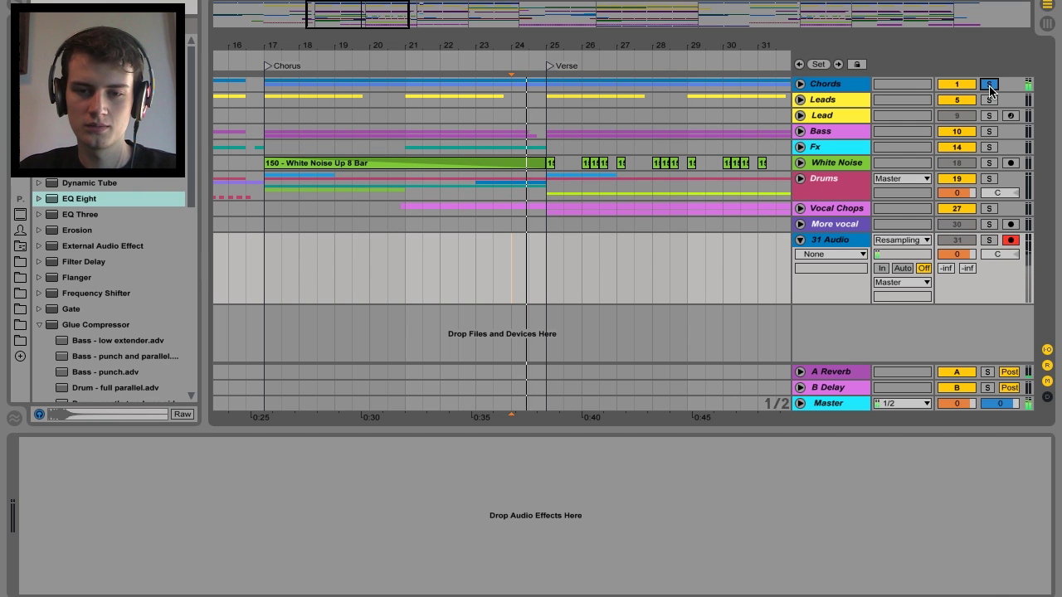
{"action": "left_click", "coordinate": [838, 86]}
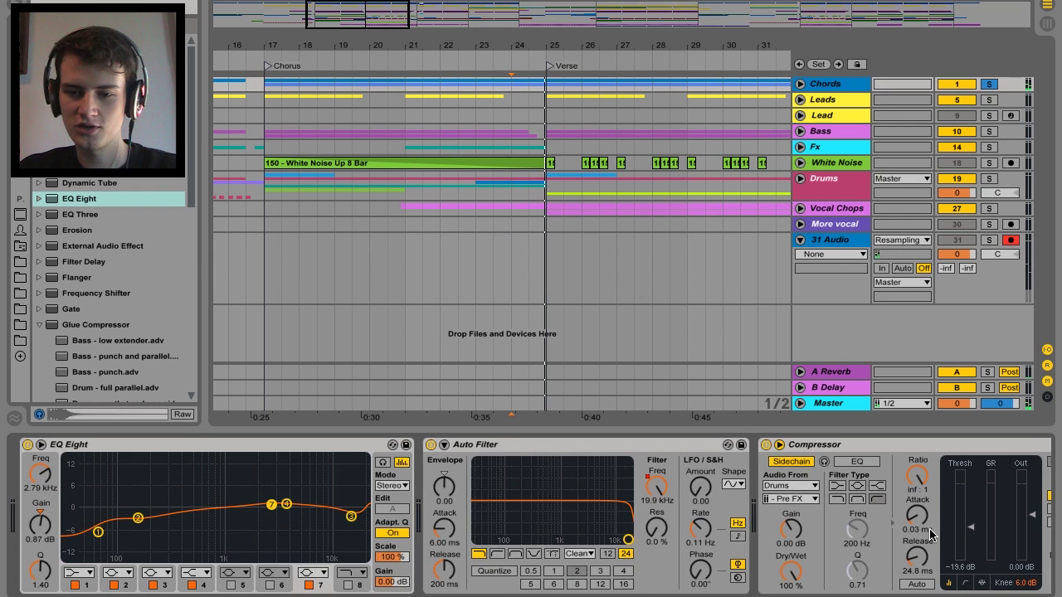
{"action": "scroll", "coordinate": [930, 535], "scroll_direction": "down", "scroll_amount": 2}
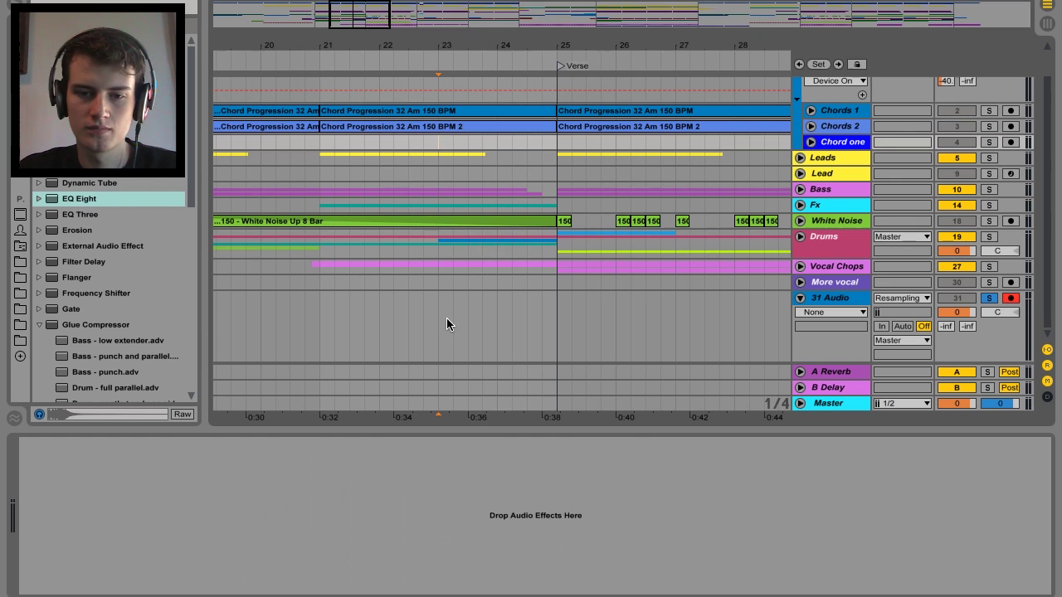
{"action": "left_click_drag", "start_coordinate": [446, 318], "coordinate": [551, 314]}
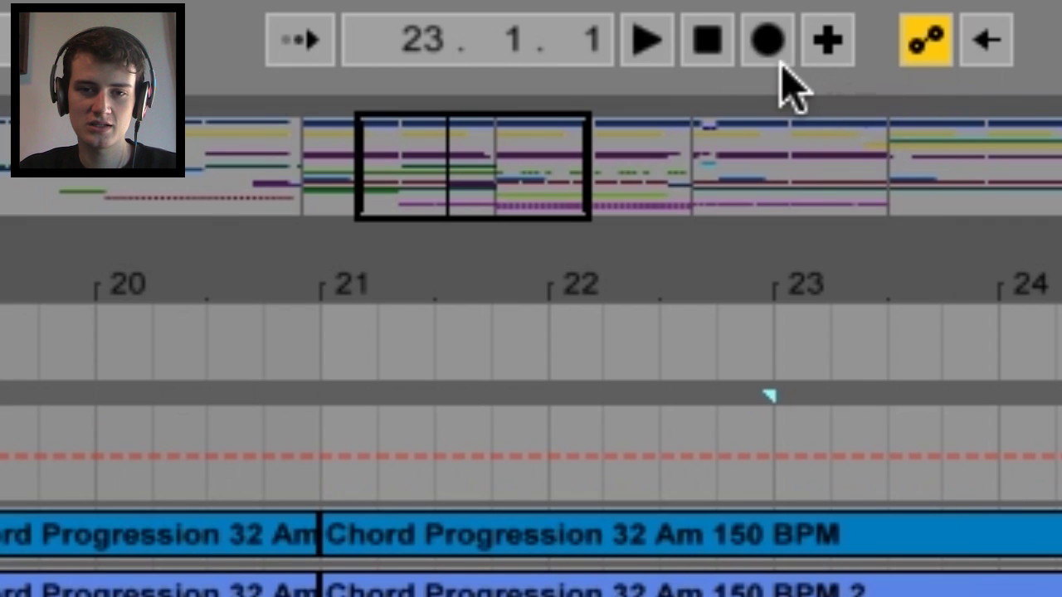
{"action": "left_click", "coordinate": [767, 42]}
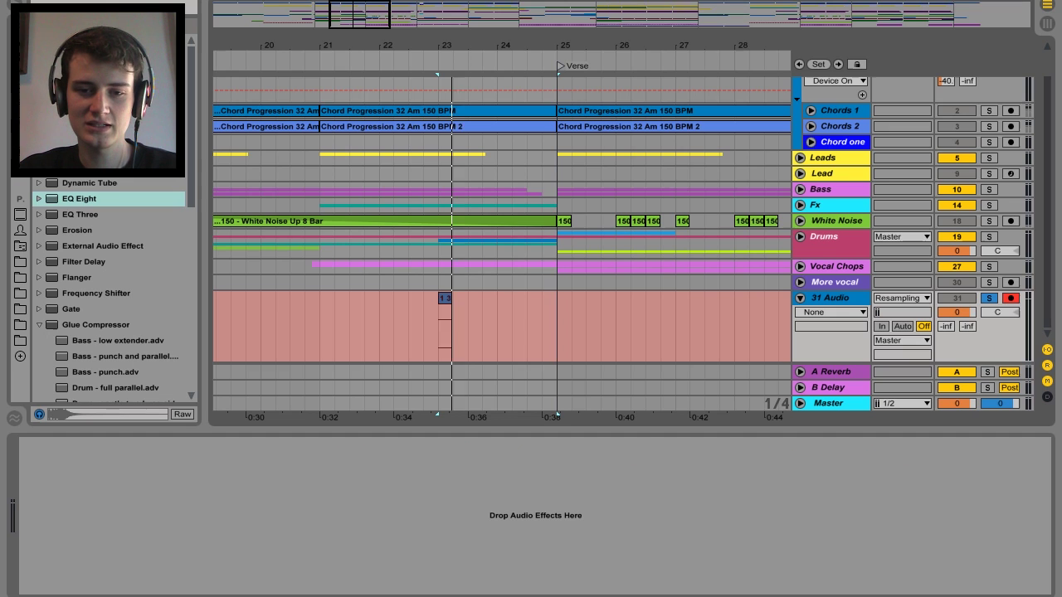
{"action": "key", "text": "space"}
{"action": "key", "text": "ctrl+z"}
Solo the Chords group and record it onto the 31 Audio track from bar 23 to just past bar 25.
{"action": "scroll", "coordinate": [1010, 147], "scroll_direction": "up", "scroll_amount": 1}
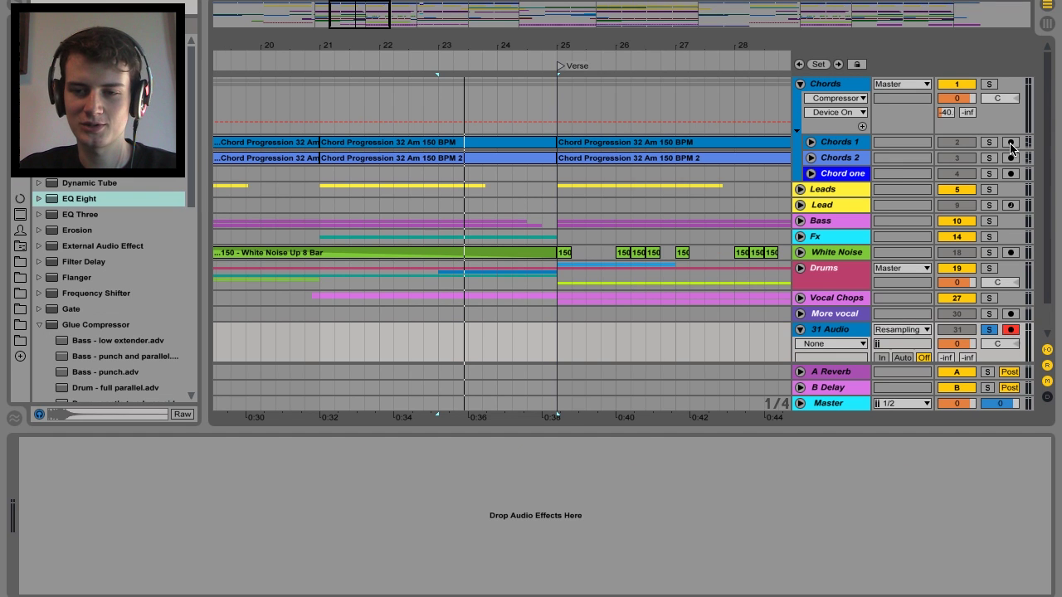
{"action": "left_click", "coordinate": [989, 85]}
{"action": "scroll", "coordinate": [473, 237], "scroll_direction": "down", "scroll_amount": 1}
{"action": "left_click", "coordinate": [435, 311]}
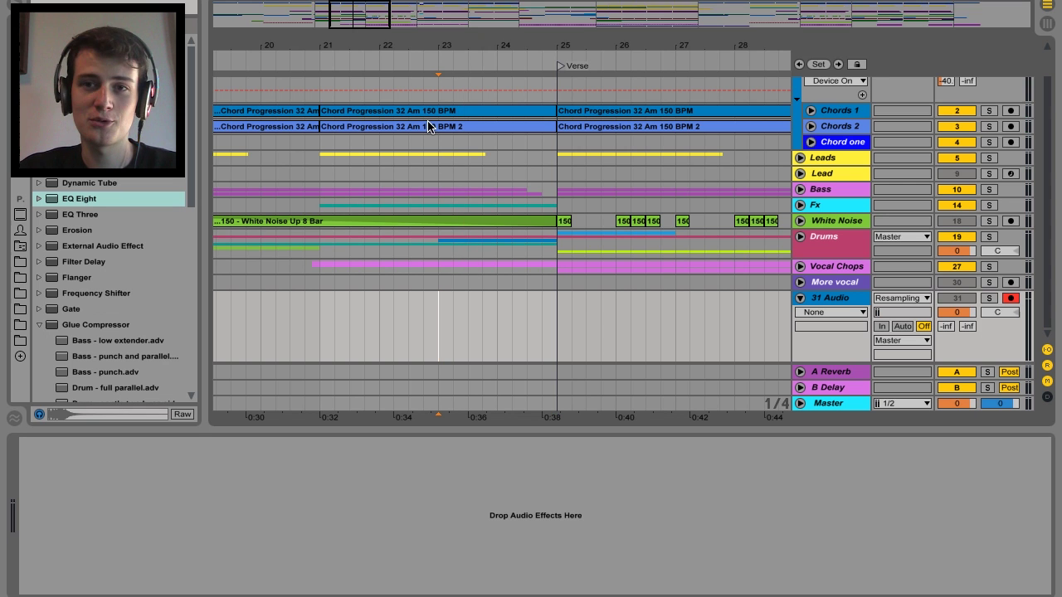
{"action": "key", "text": "F9"}
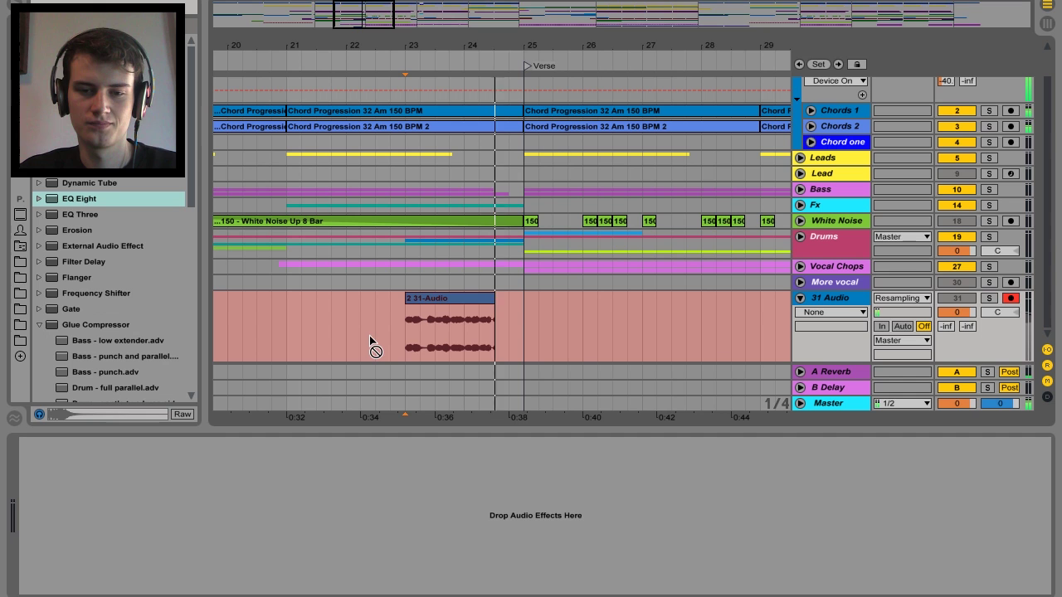
{"action": "key", "text": "space"}
Solo the 31 Audio track instead of the Chords group to hear the recorded clip.
{"action": "left_click", "coordinate": [500, 299]}
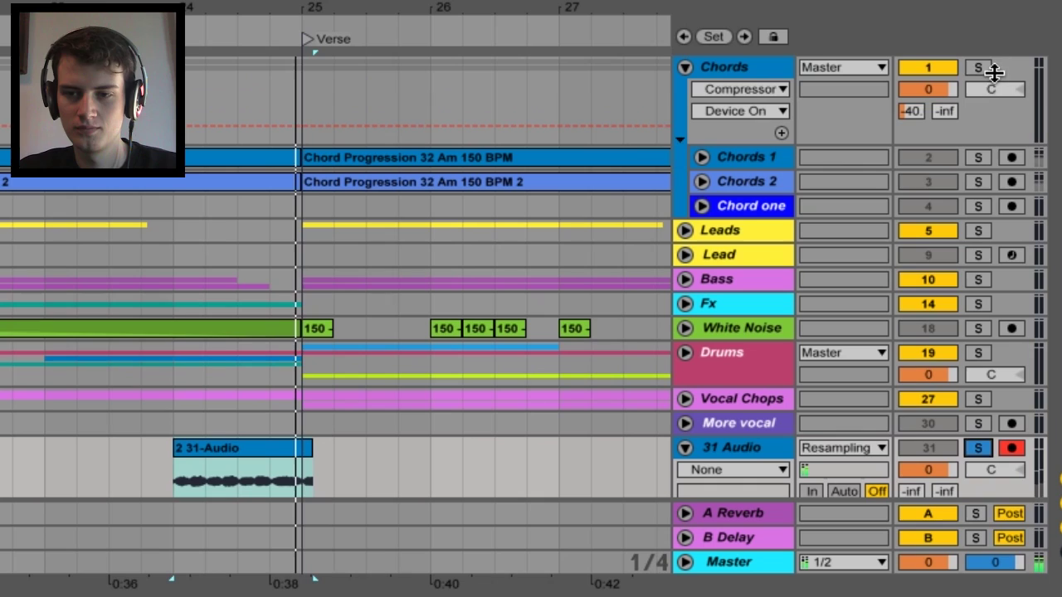
{"action": "left_click", "coordinate": [993, 61]}
{"action": "left_click", "coordinate": [978, 448]}
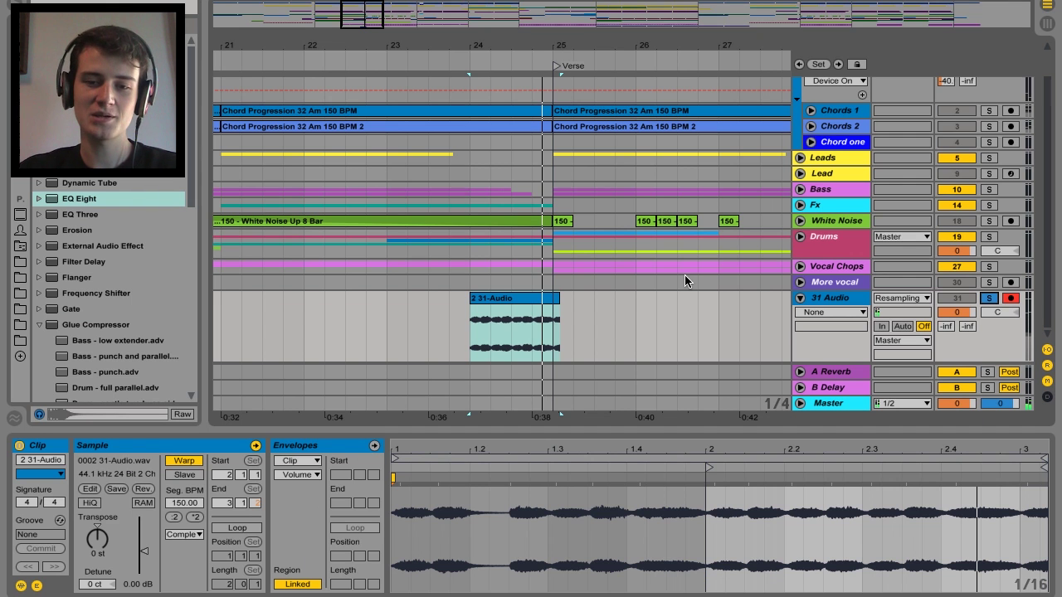
Delete the recorded clip's tail beyond bar 25 and play the clip from bar 24.
{"action": "left_click", "coordinate": [558, 304]}
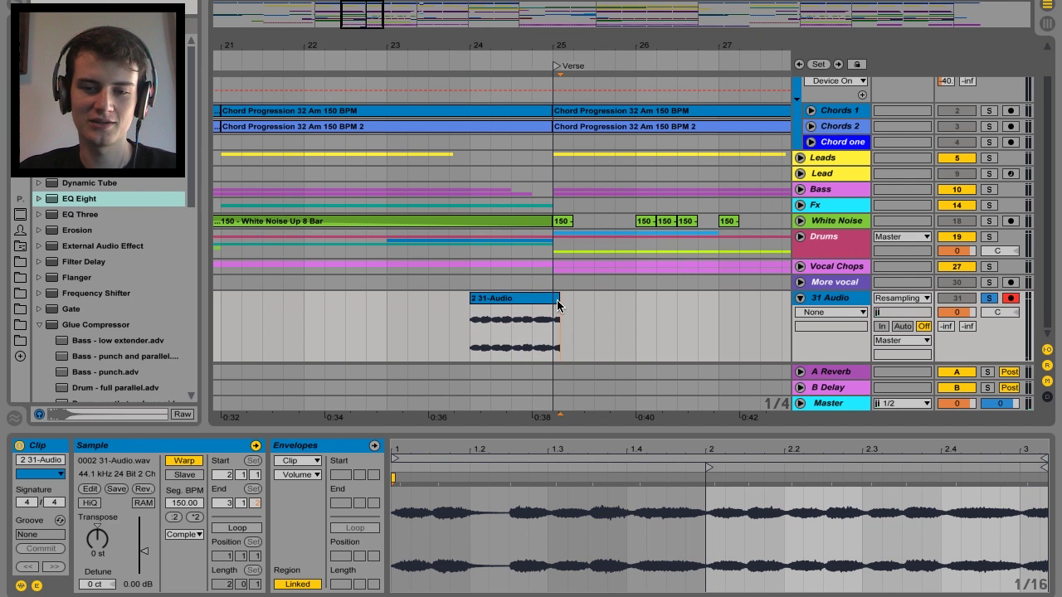
{"action": "left_click", "coordinate": [560, 331]}
{"action": "key", "text": "Delete"}
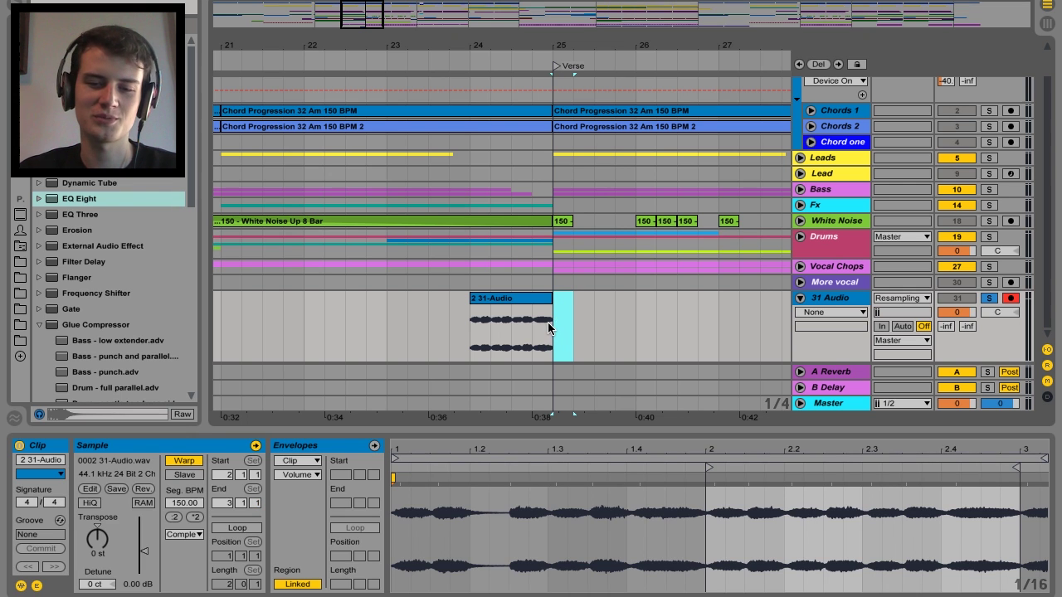
{"action": "key", "text": "plus"}
{"action": "left_click", "coordinate": [424, 313]}
{"action": "key", "text": "space"}
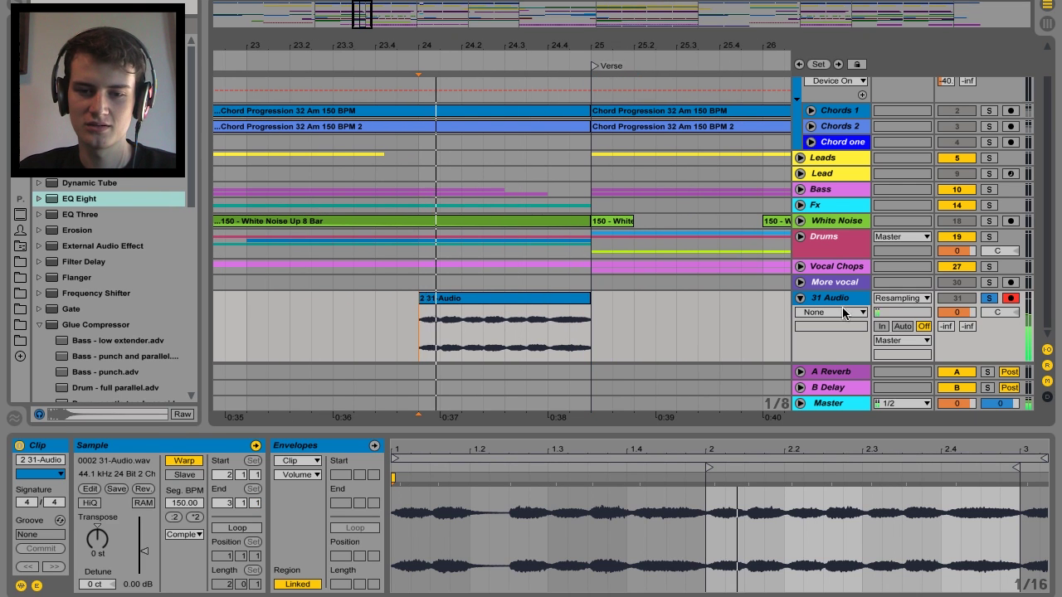
Split the recorded clip at 24.4 and select the slice before the Verse marker.
{"action": "left_click", "coordinate": [557, 311]}
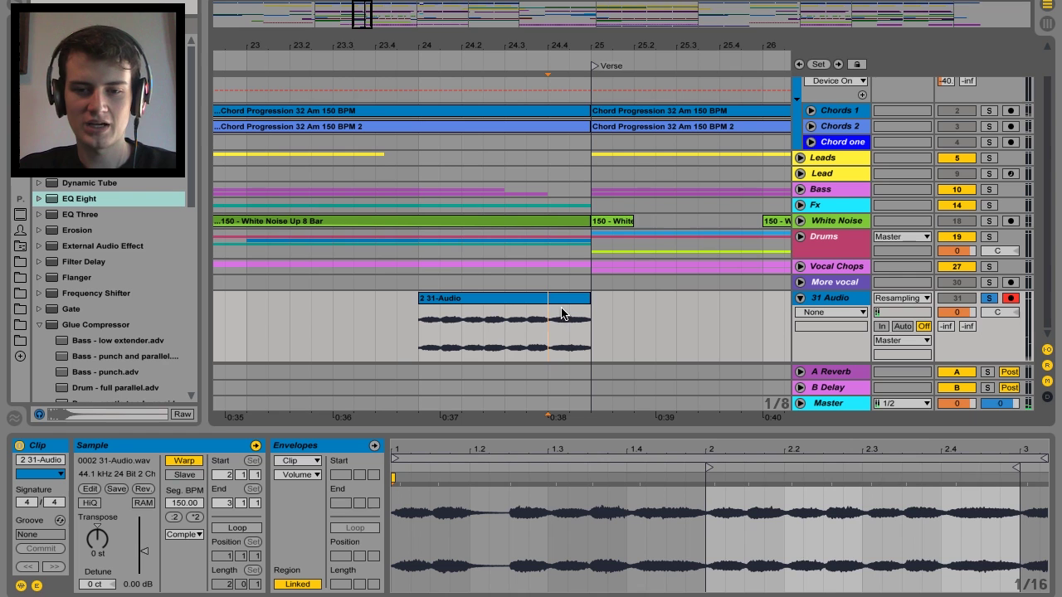
{"action": "key", "text": "ctrl+e"}
{"action": "left_click", "coordinate": [564, 299]}
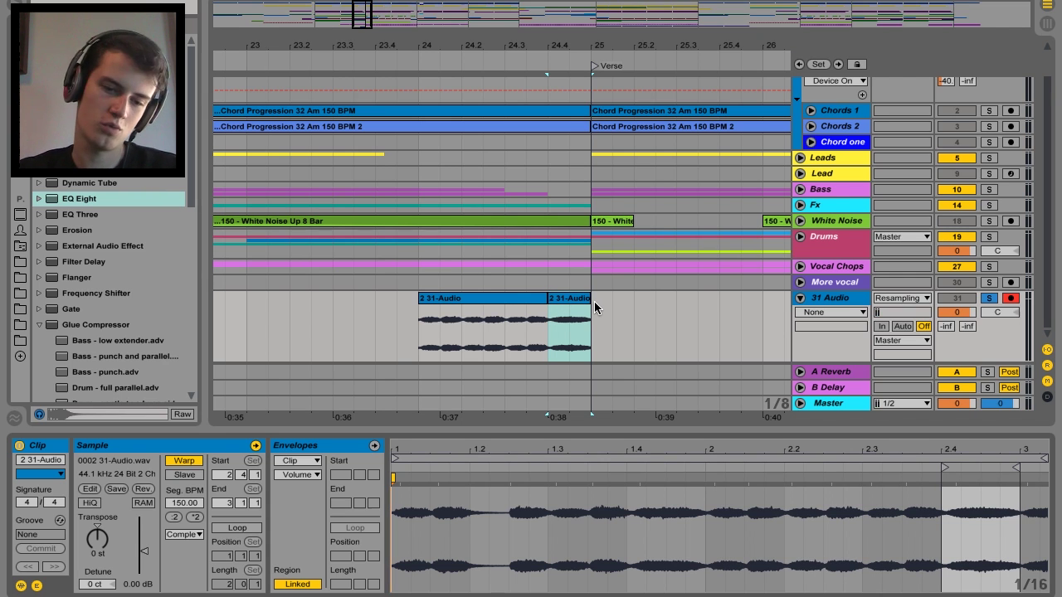
Show the Envelopes box for the last slice, choose the Transposition envelope and enlarge the clip view.
{"action": "left_click", "coordinate": [36, 586]}
{"action": "left_click", "coordinate": [563, 300]}
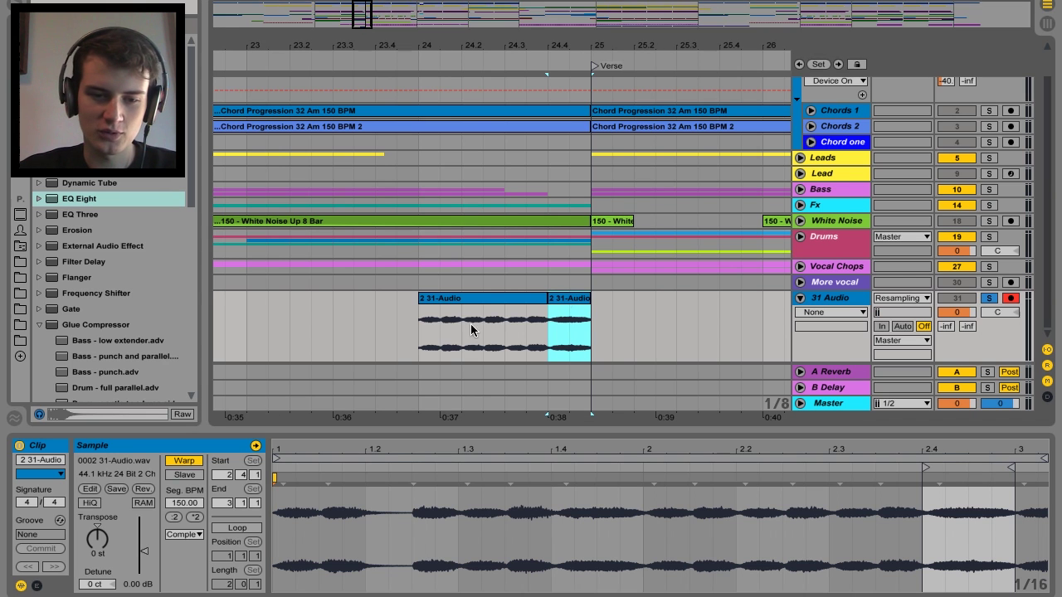
{"action": "left_click", "coordinate": [37, 586]}
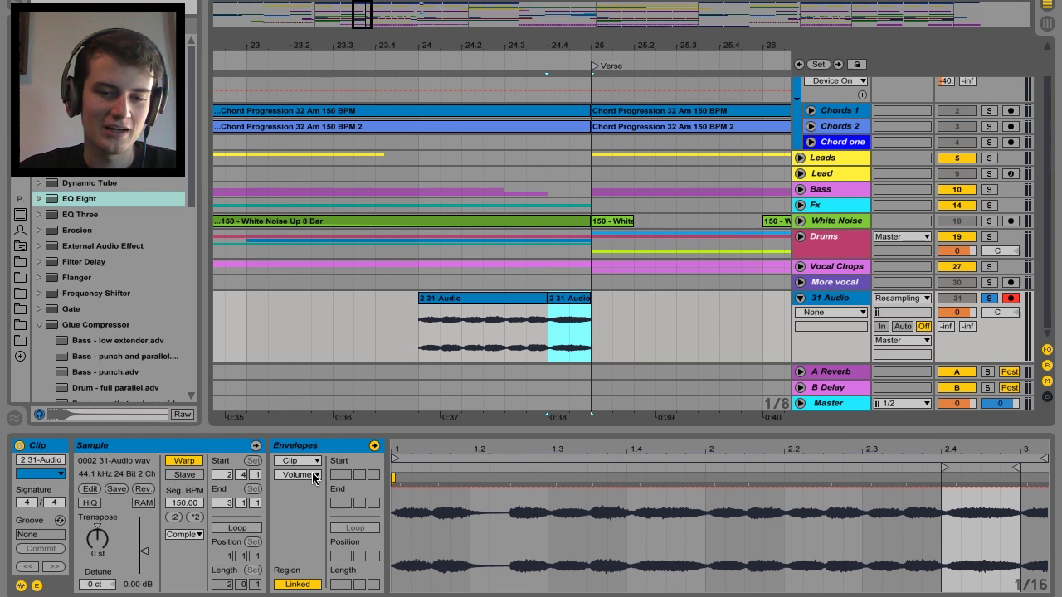
{"action": "left_click", "coordinate": [36, 585]}
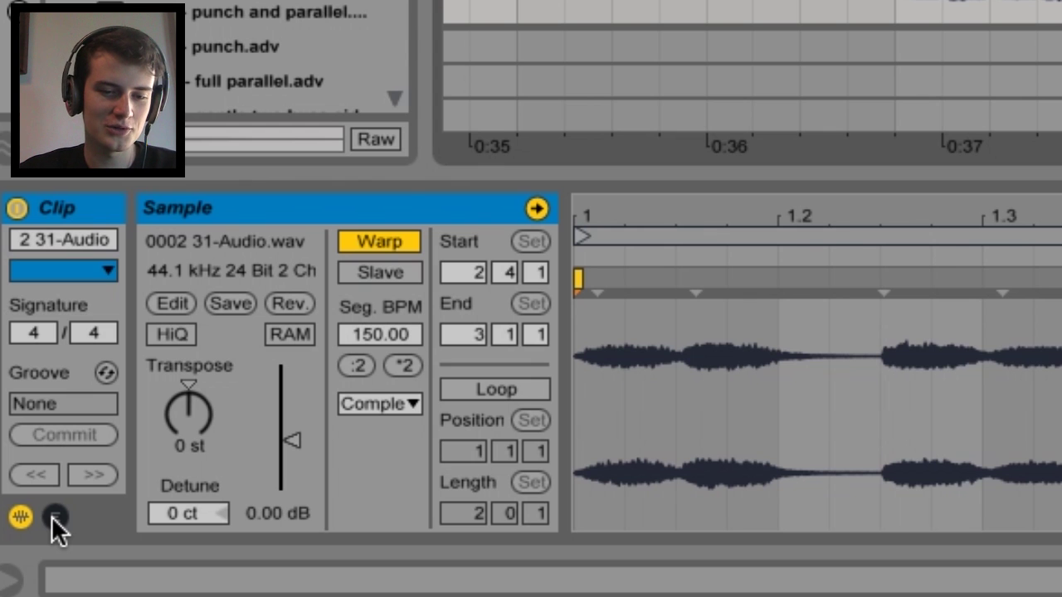
{"action": "left_click", "coordinate": [53, 516]}
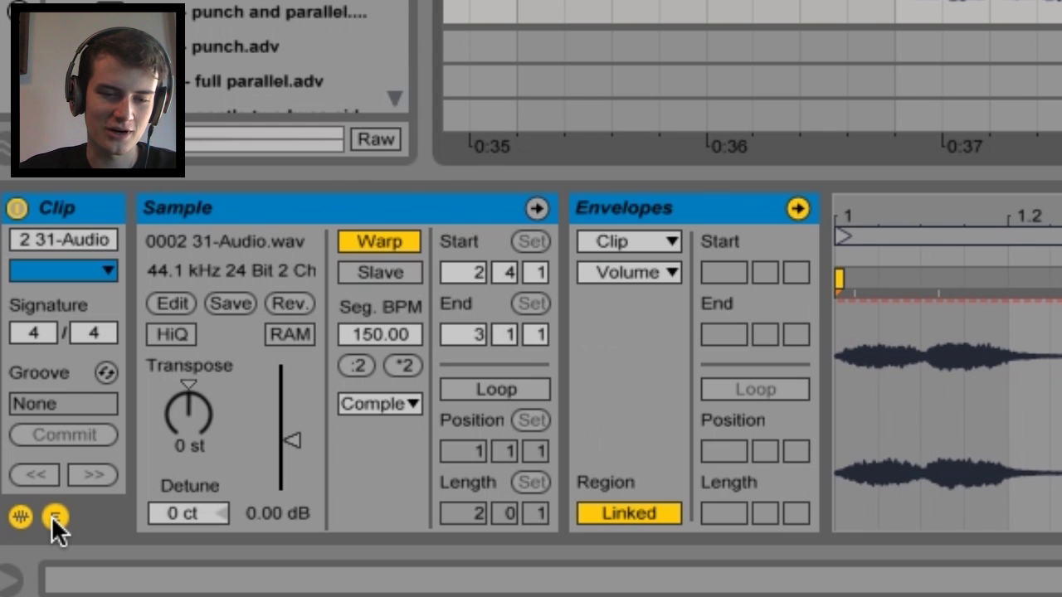
{"action": "left_click", "coordinate": [642, 272]}
{"action": "left_click", "coordinate": [693, 324]}
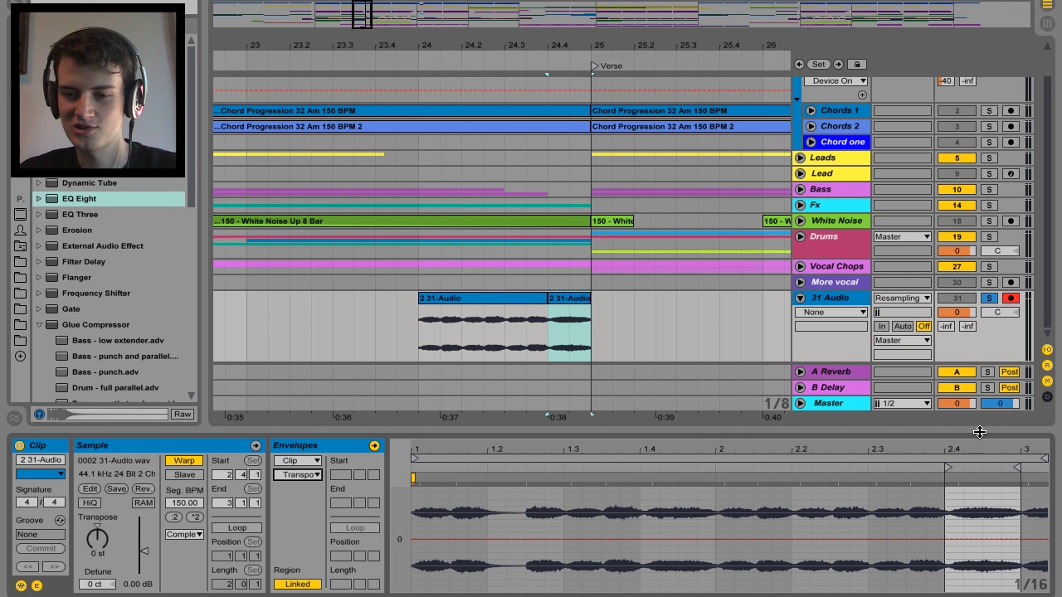
{"action": "left_click_drag", "start_coordinate": [981, 424], "coordinate": [982, 357]}
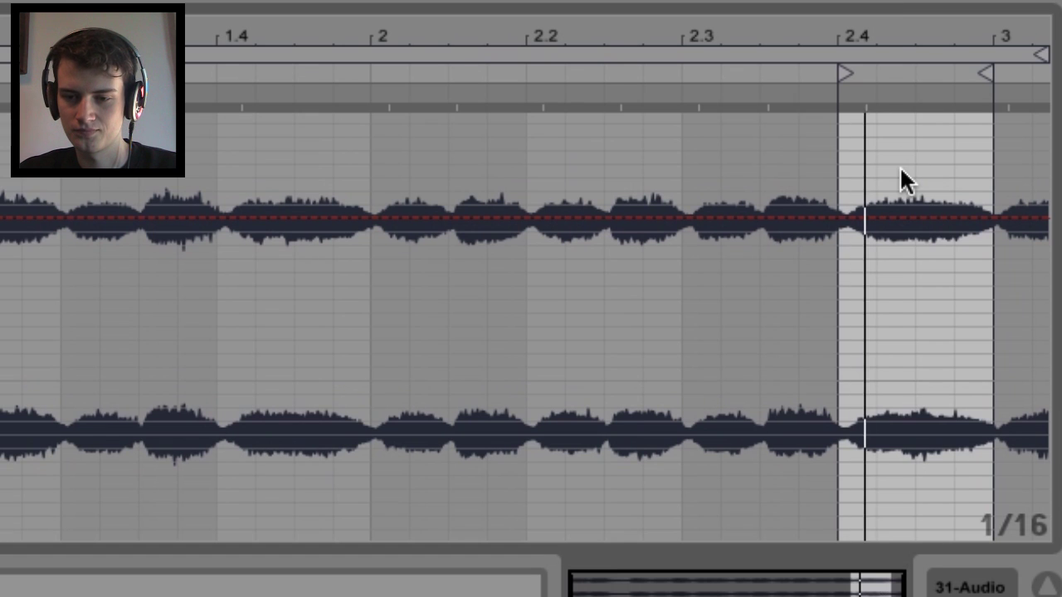
Shape the last slice's transposition envelope from 0 st at 2.4 through about -2 st to -12 st at 3.
{"action": "key", "text": "space"}
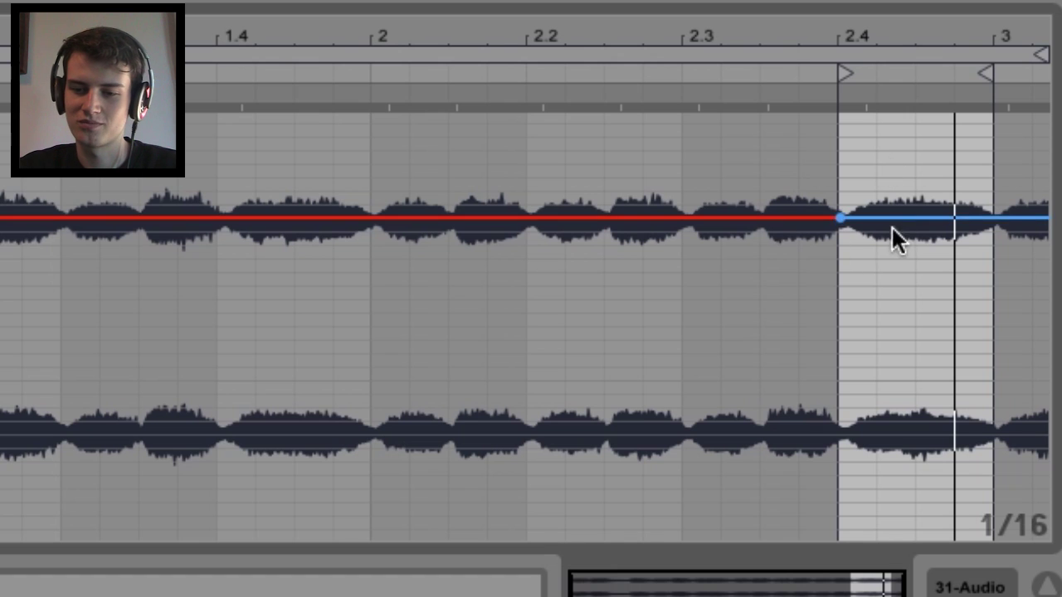
{"action": "left_click", "coordinate": [990, 217]}
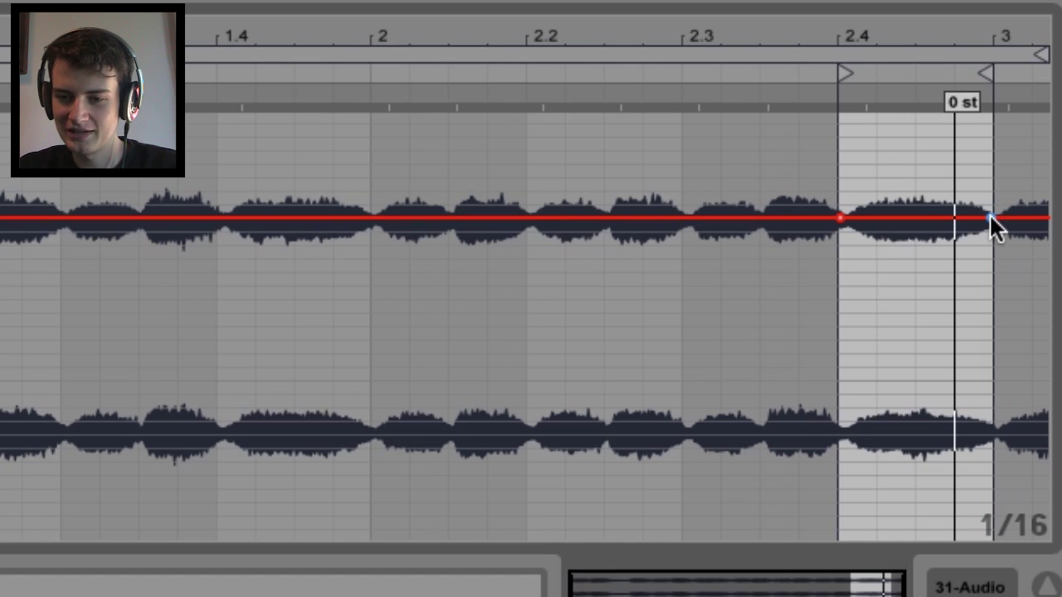
{"action": "left_click_drag", "start_coordinate": [989, 213], "coordinate": [972, 229]}
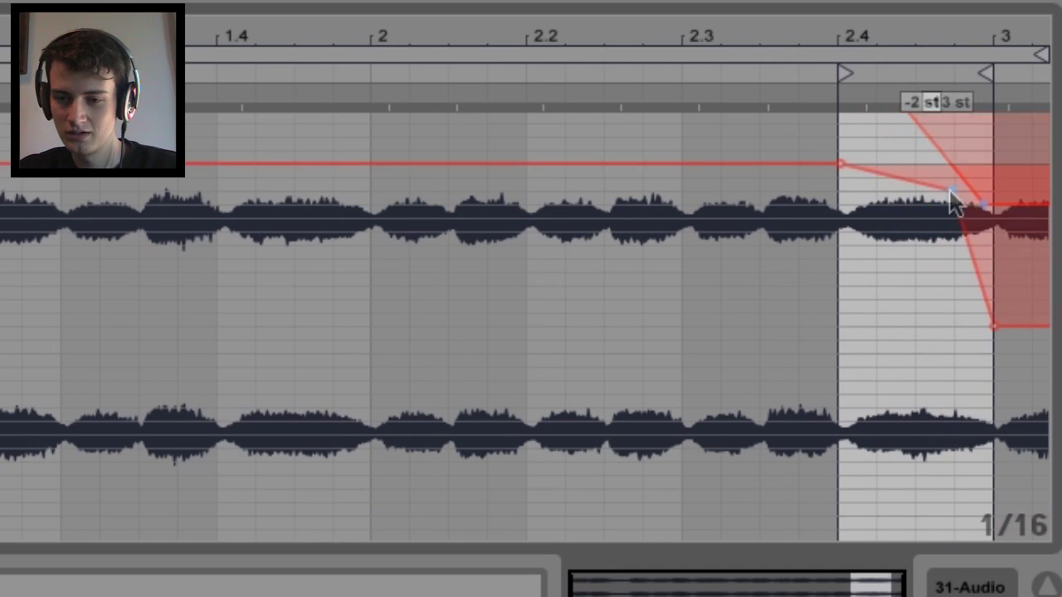
{"action": "left_click_drag", "start_coordinate": [951, 192], "coordinate": [927, 190]}
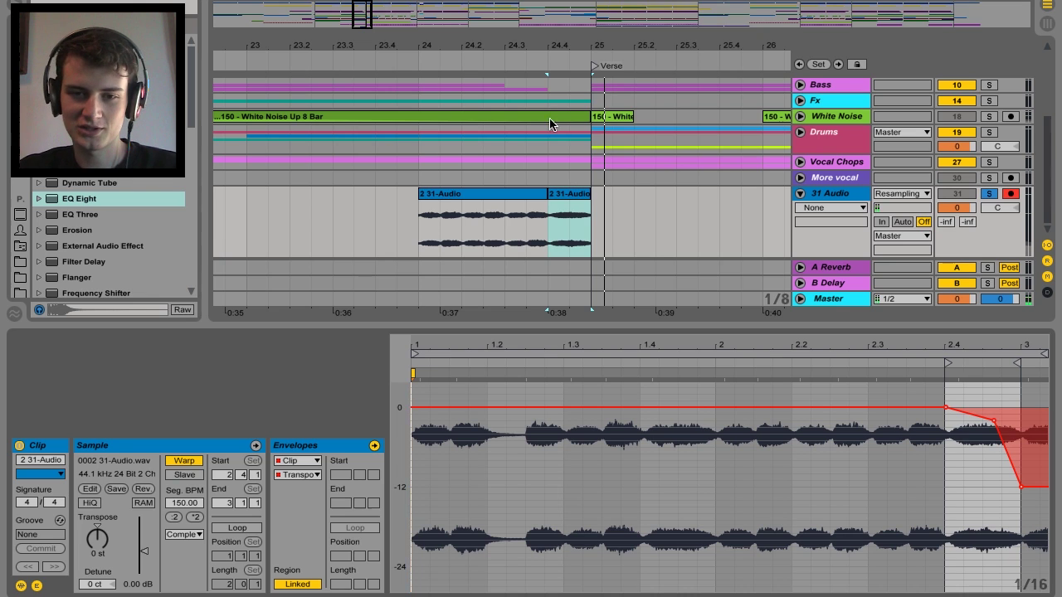
Delete the slice before 24.4 on the 31 Audio track and shrink the clip view again.
{"action": "left_click", "coordinate": [489, 201]}
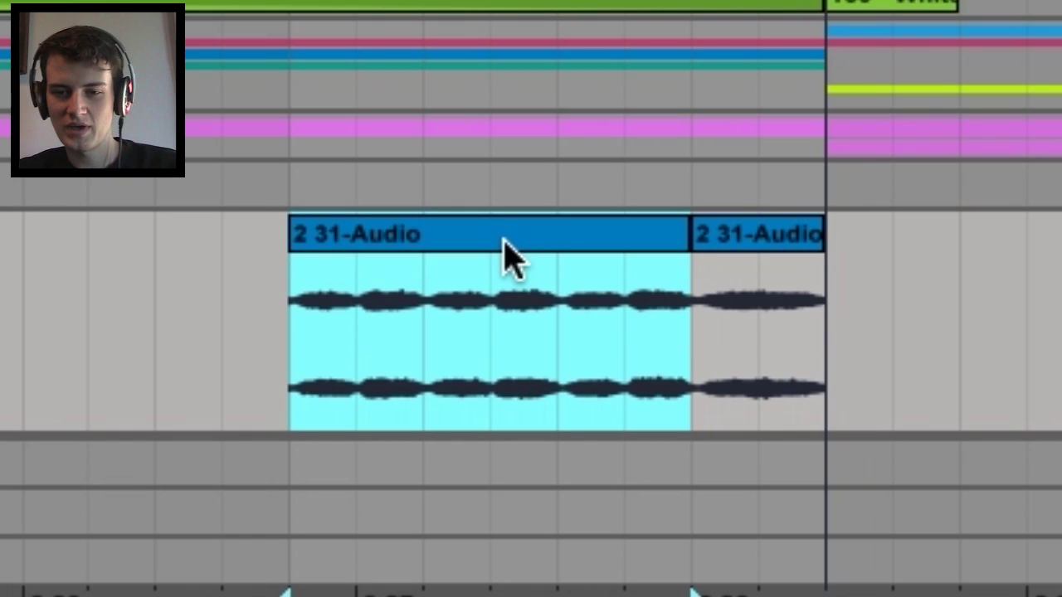
{"action": "key", "text": "Delete"}
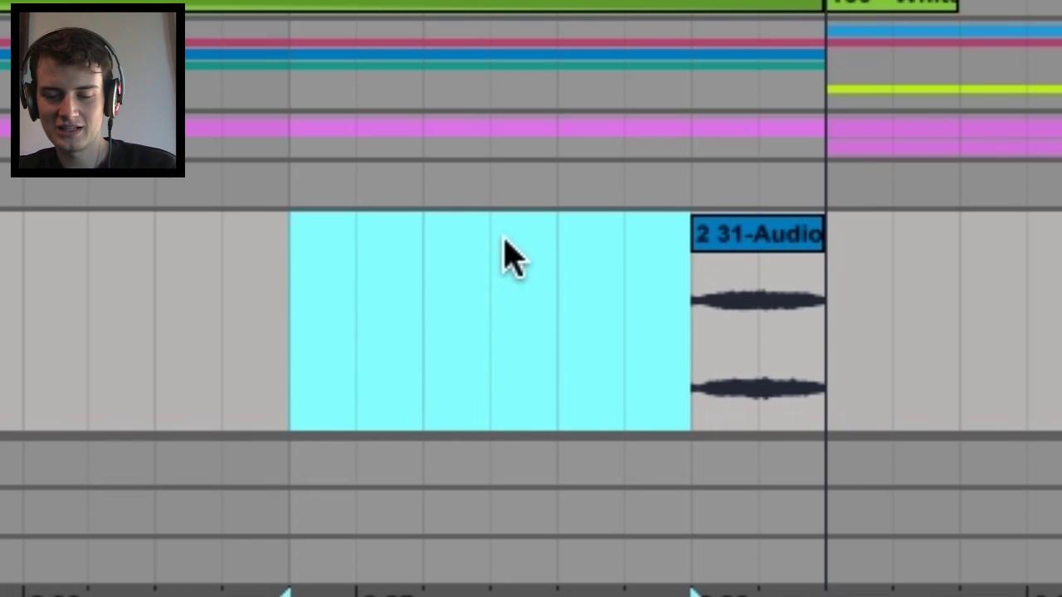
{"action": "left_click", "coordinate": [579, 201]}
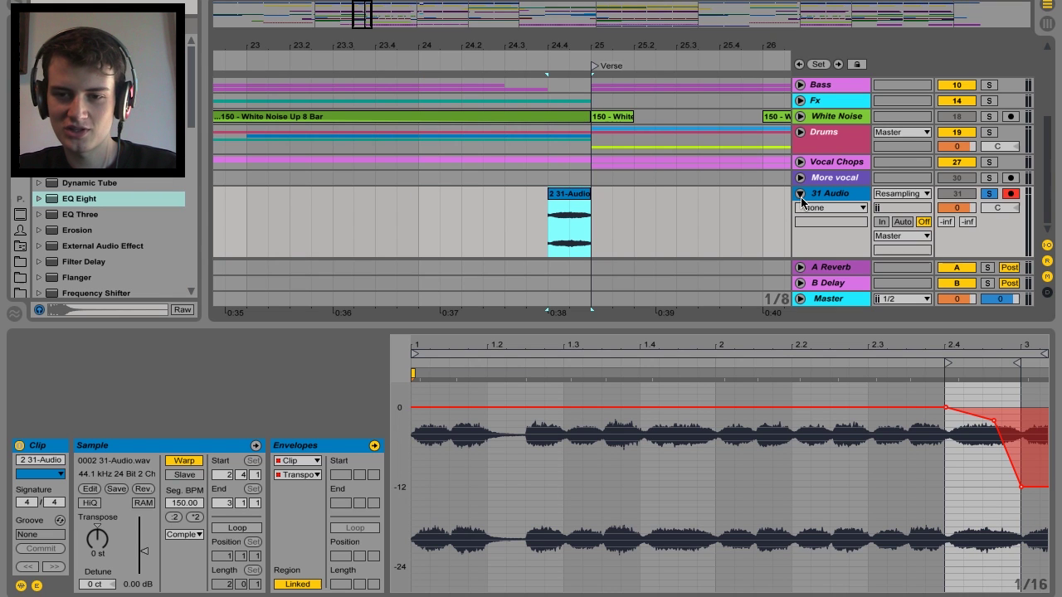
{"action": "left_click", "coordinate": [830, 197]}
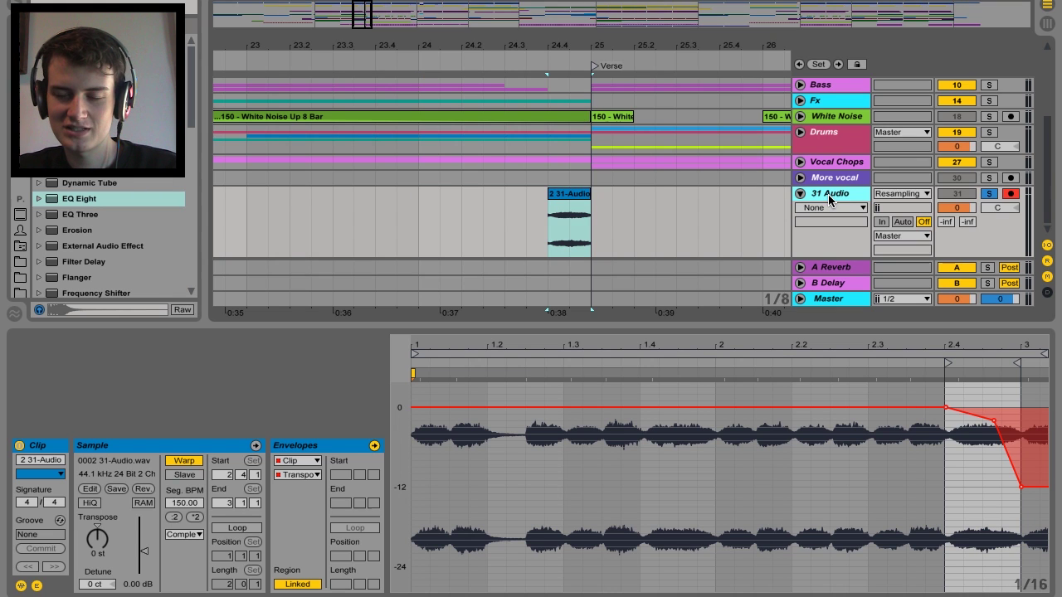
{"action": "left_click_drag", "start_coordinate": [661, 329], "coordinate": [660, 429]}
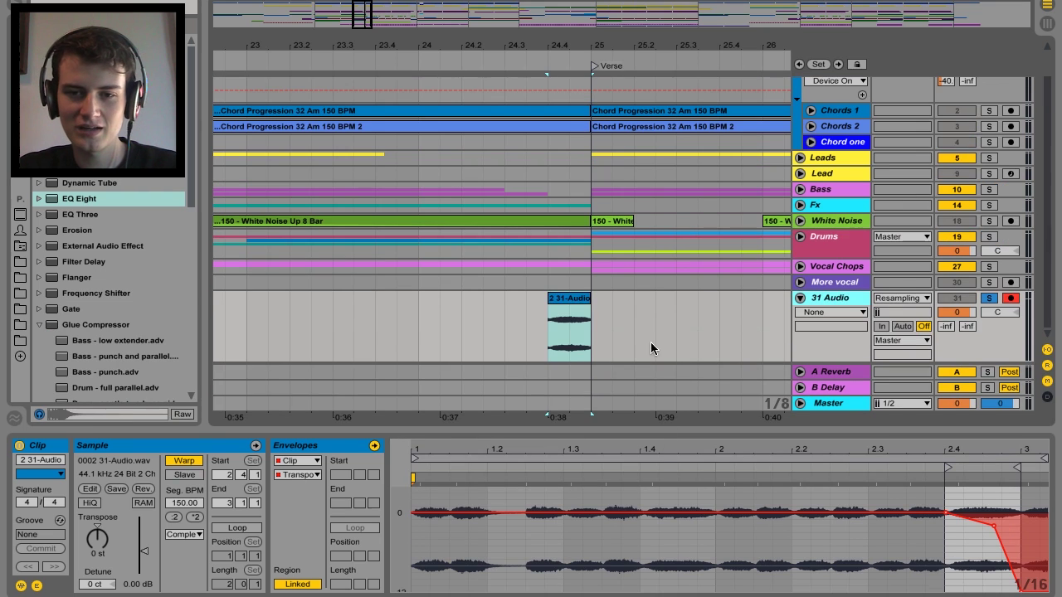
Delete the Chords 1 and Chords 2 material between 24.4 and the Verse marker, then play from just before bar 24.
{"action": "scroll", "coordinate": [623, 167], "scroll_direction": "up", "scroll_amount": 2}
{"action": "left_click", "coordinate": [578, 170]}
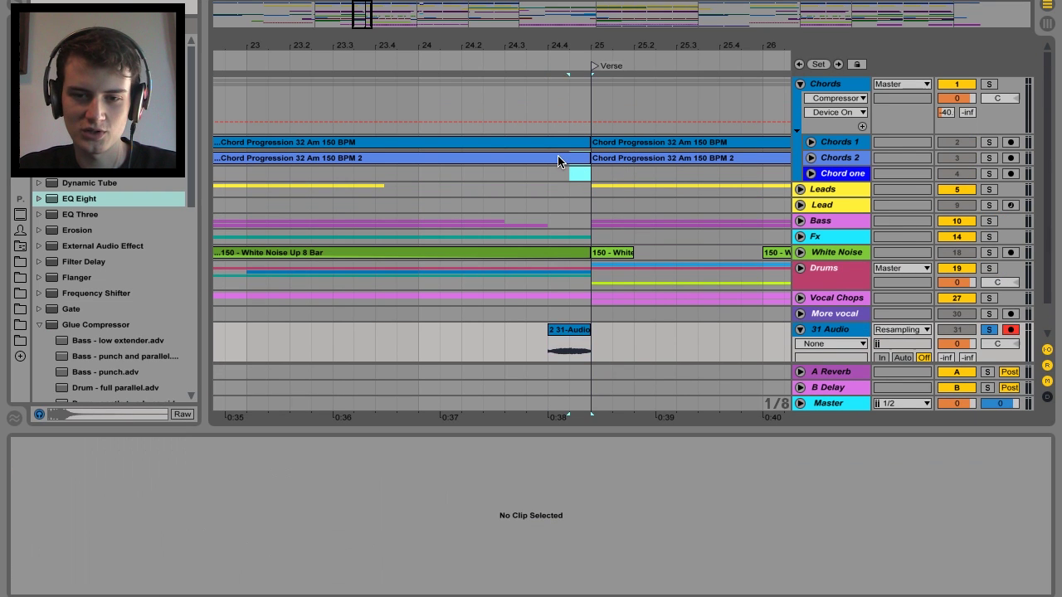
{"action": "left_click_drag", "start_coordinate": [549, 143], "coordinate": [548, 143]}
{"action": "key", "text": "Delete"}
{"action": "left_click", "coordinate": [397, 188]}
{"action": "key", "text": "space"}
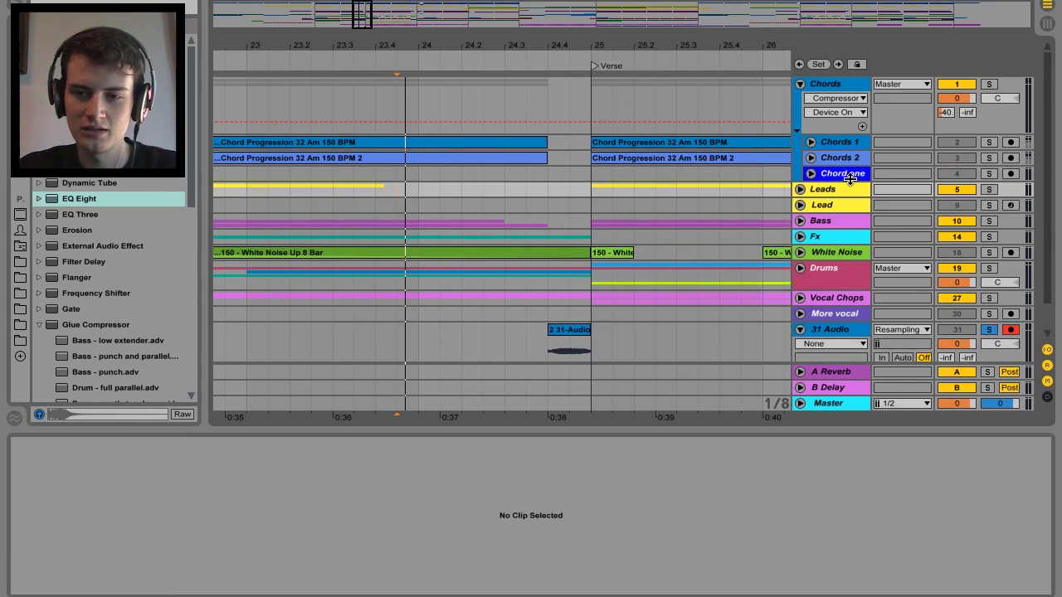
Switch the Compressor back on for both the Chords 1 and Chords 2 tracks.
{"action": "left_click", "coordinate": [837, 143]}
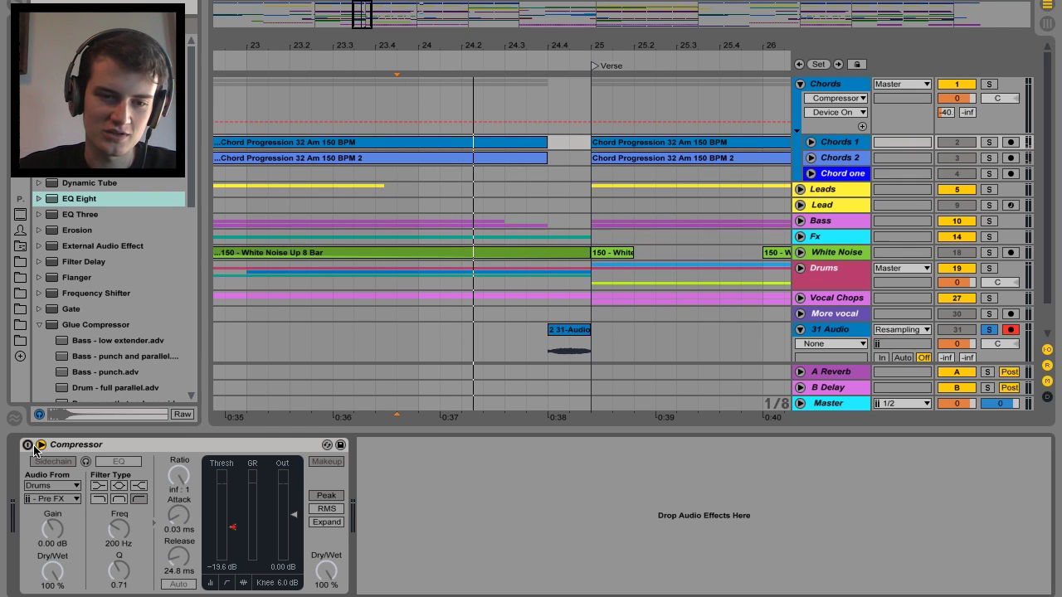
{"action": "left_click", "coordinate": [27, 445]}
{"action": "left_click", "coordinate": [842, 162]}
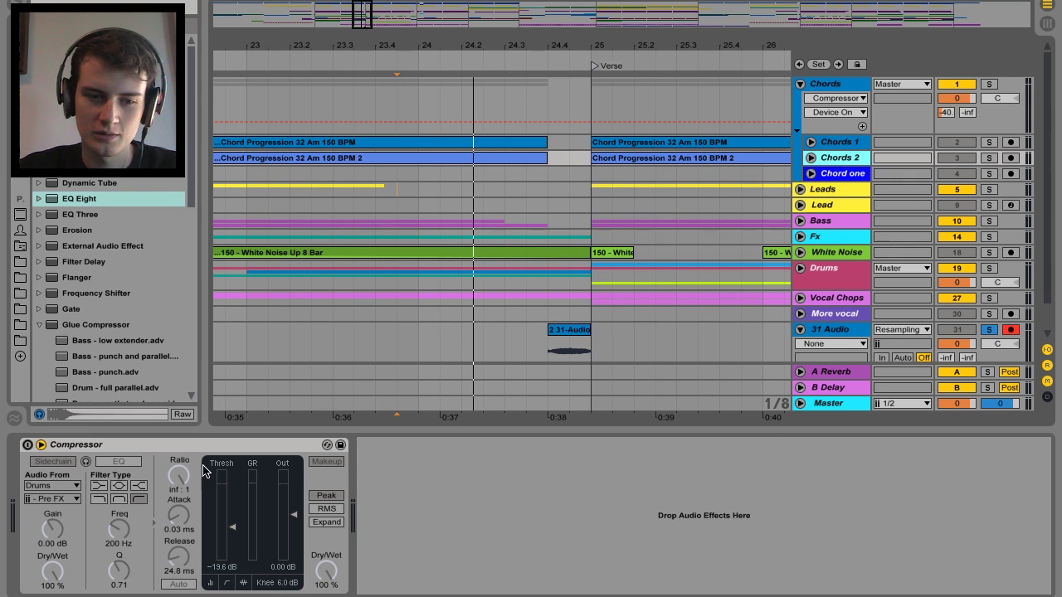
{"action": "left_click", "coordinate": [27, 446]}
Add an audio track below Chords 2 inside the Chords group and move the recorded slice onto it at 24.4.
{"action": "left_click", "coordinate": [833, 158]}
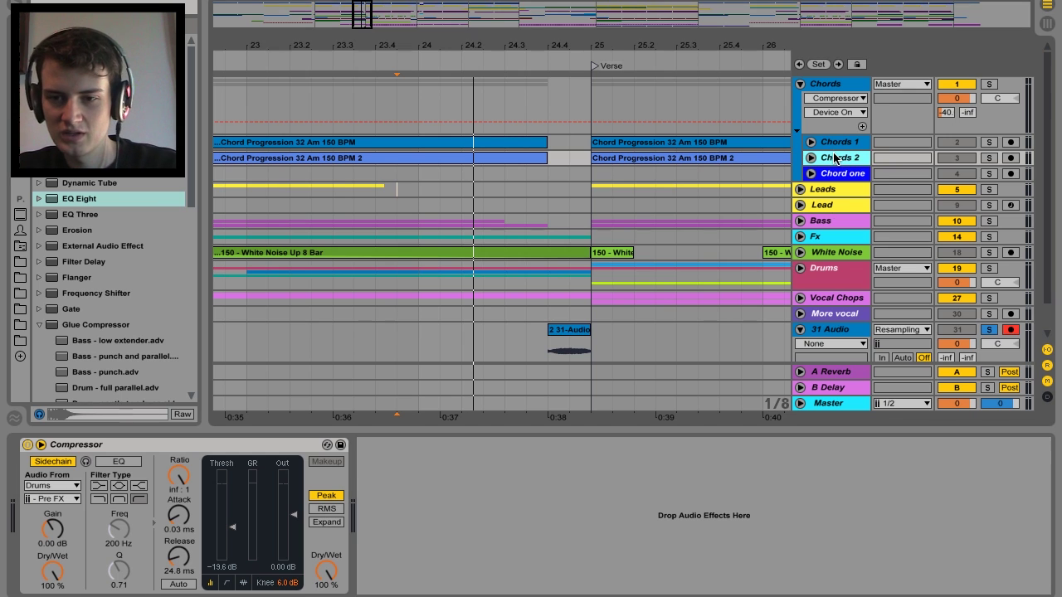
{"action": "key", "text": "ctrl+t"}
{"action": "left_click_drag", "start_coordinate": [570, 299], "coordinate": [570, 123], "text": "ctrl"}
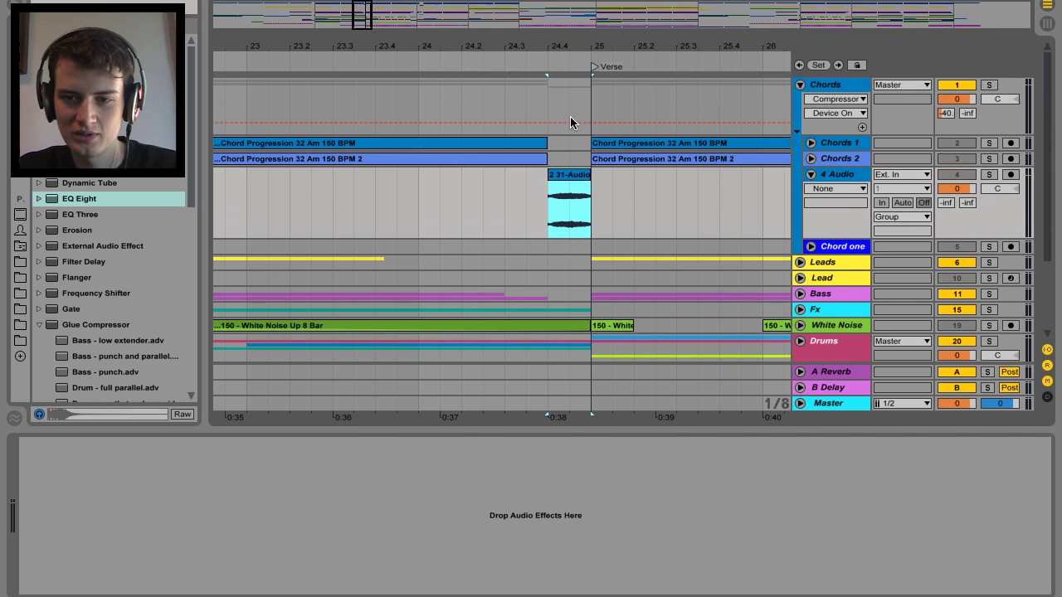
Unfold the Chords 2 track, solo the Chords group and play the chords into the pitch drop.
{"action": "left_click", "coordinate": [810, 158]}
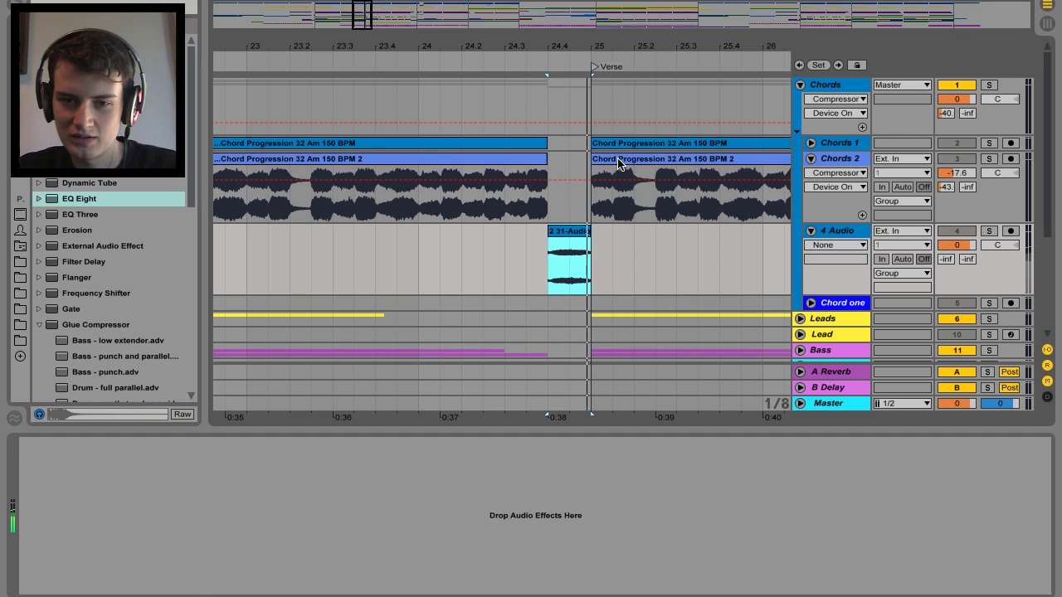
{"action": "left_click", "coordinate": [461, 217]}
{"action": "left_click", "coordinate": [989, 84]}
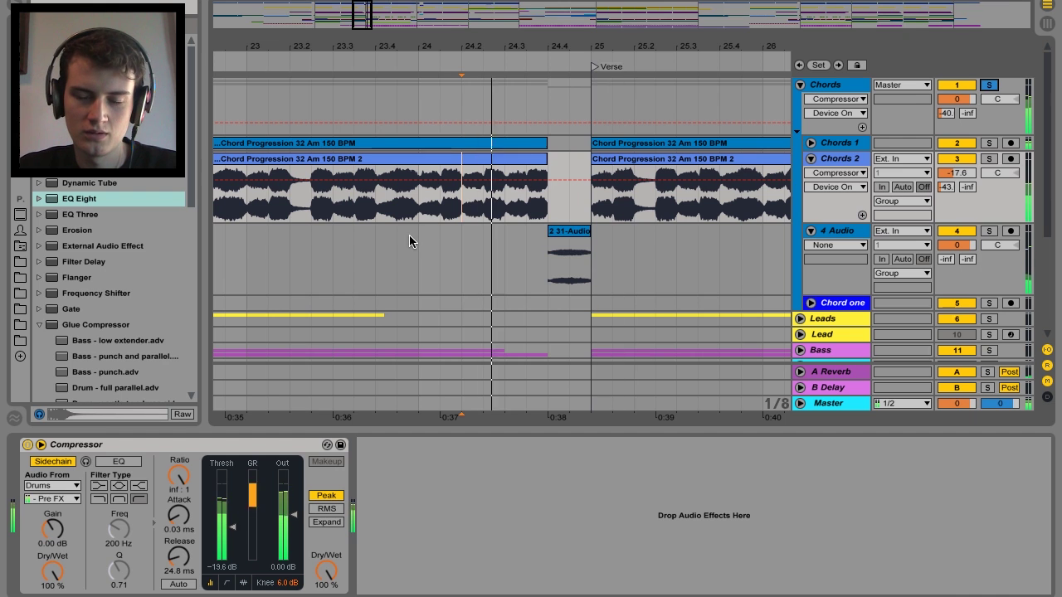
Open the slice on the 4 Audio track and display its Transposition clip envelope.
{"action": "left_click", "coordinate": [579, 233]}
{"action": "double_click", "coordinate": [578, 230]}
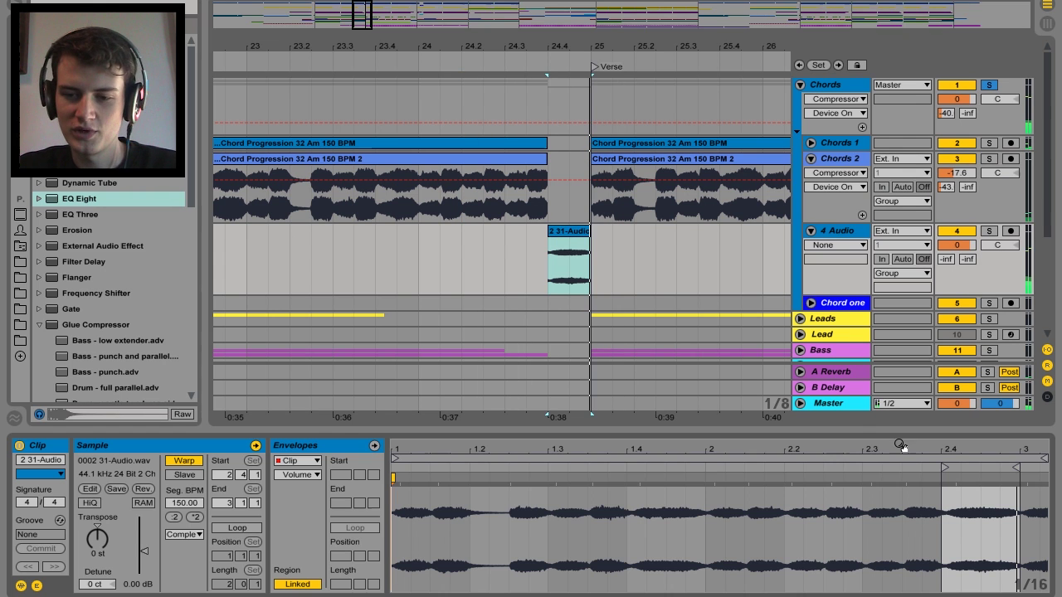
{"action": "left_click", "coordinate": [297, 474]}
{"action": "left_click", "coordinate": [296, 500]}
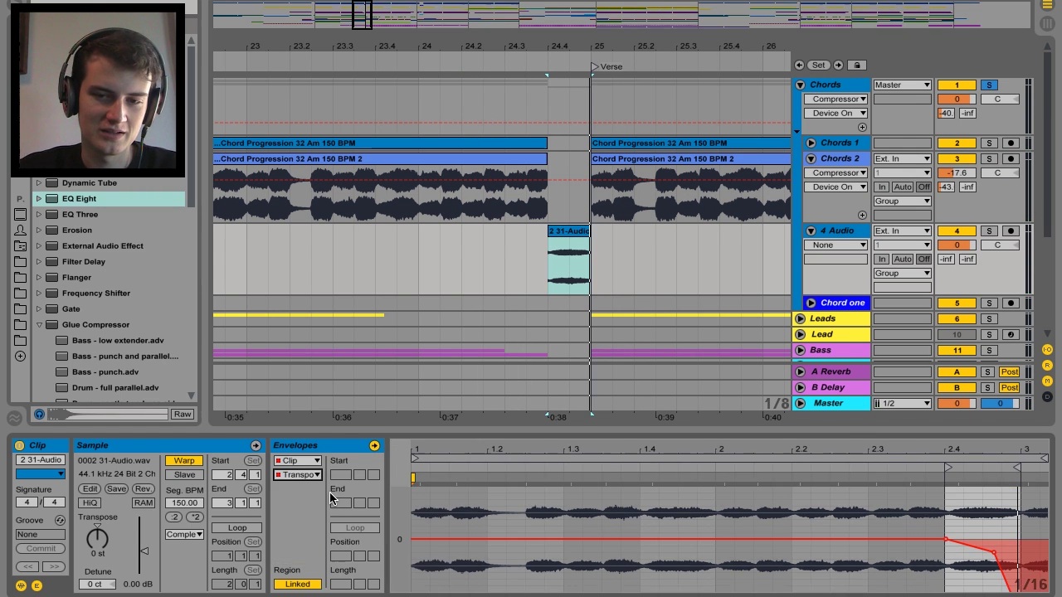
Loop bar 24 and steepen the slice's transposition envelope so it falls late in the clip to -18 st just before 3.
{"action": "key", "text": "space"}
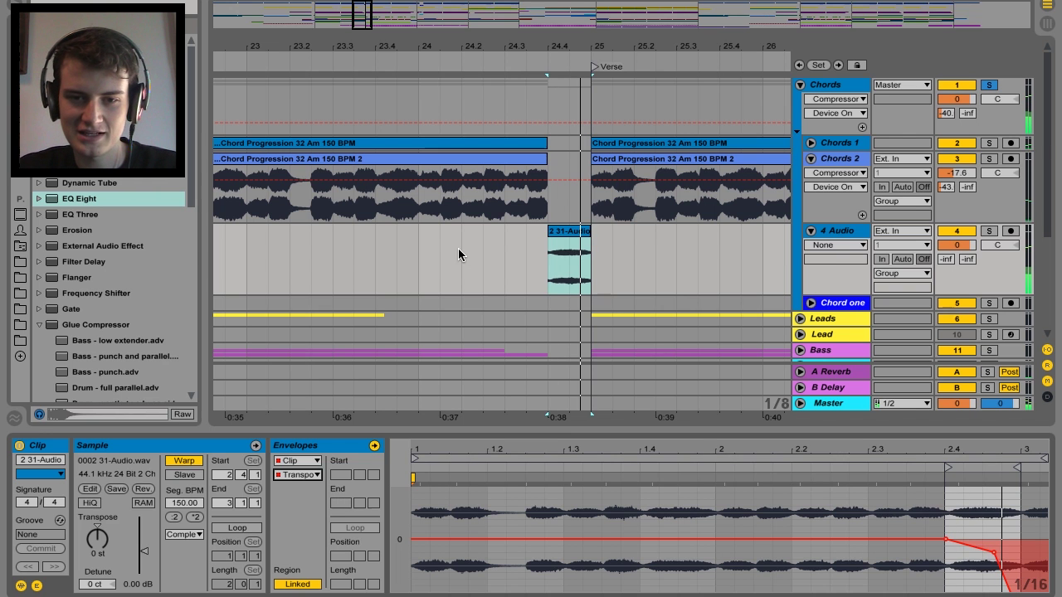
{"action": "left_click_drag", "start_coordinate": [460, 248], "coordinate": [591, 251]}
{"action": "left_click", "coordinate": [594, 247]}
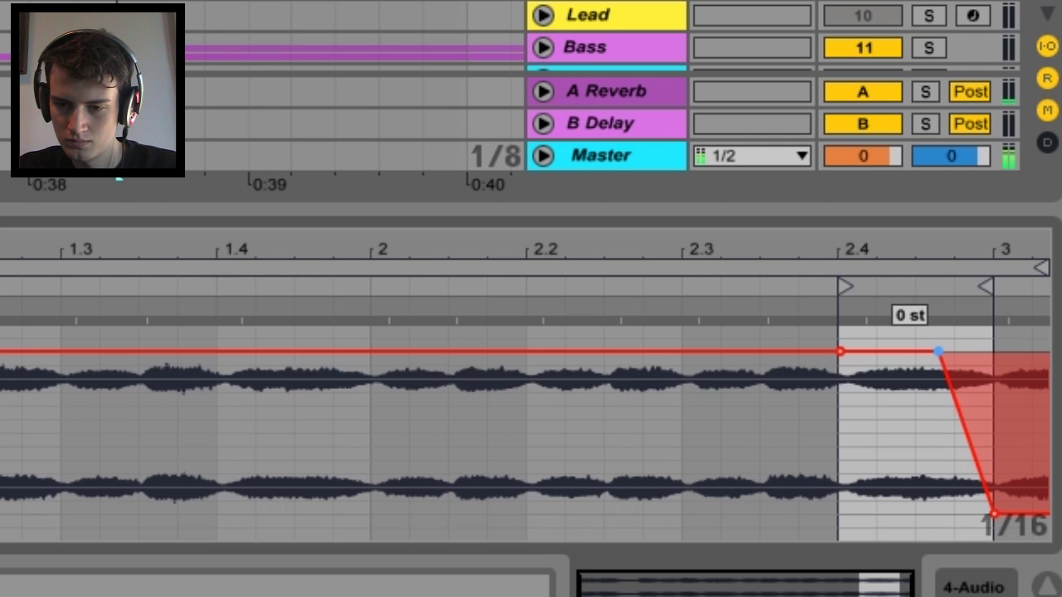
{"action": "left_click_drag", "start_coordinate": [994, 499], "coordinate": [983, 499]}
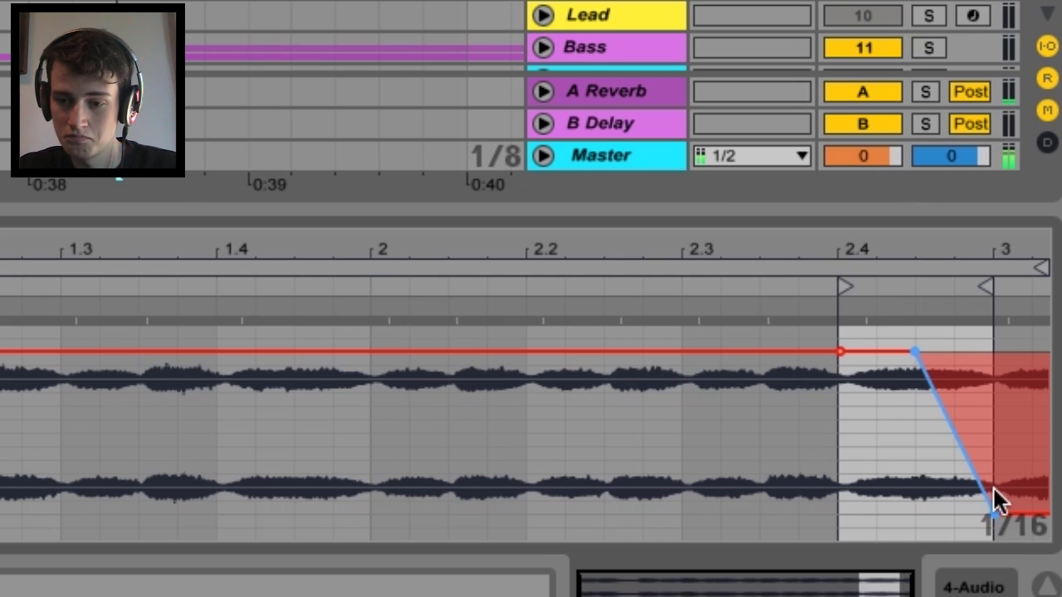
{"action": "left_click_drag", "start_coordinate": [992, 497], "coordinate": [982, 538]}
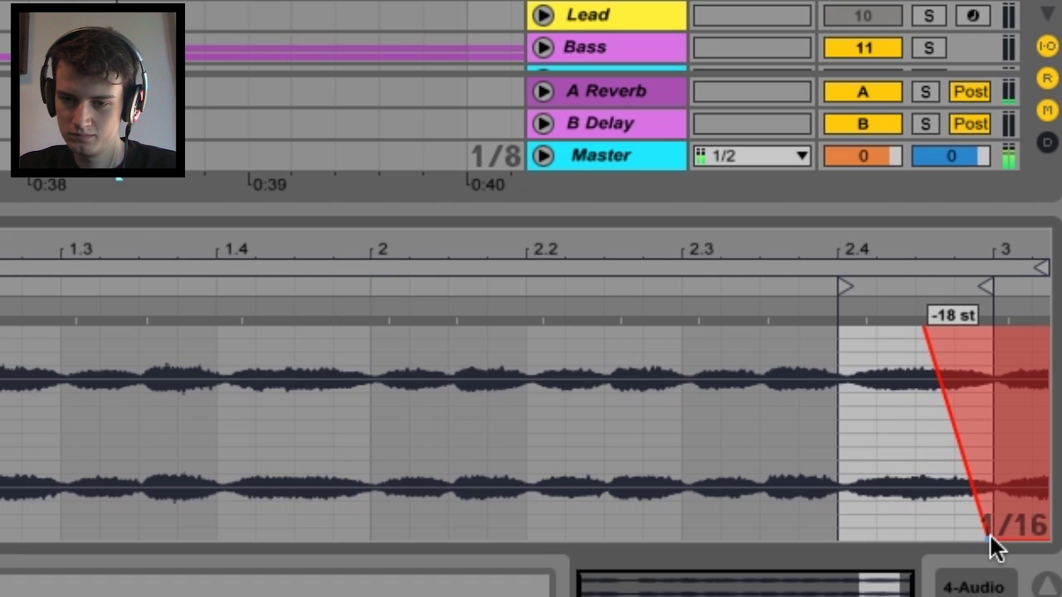
Play the arrangement from around 22.3 through the Verse marker to hear the chord pitch drop in context.
{"action": "key", "text": "minus"}
{"action": "key", "text": "minus"}
{"action": "key", "text": "minus"}
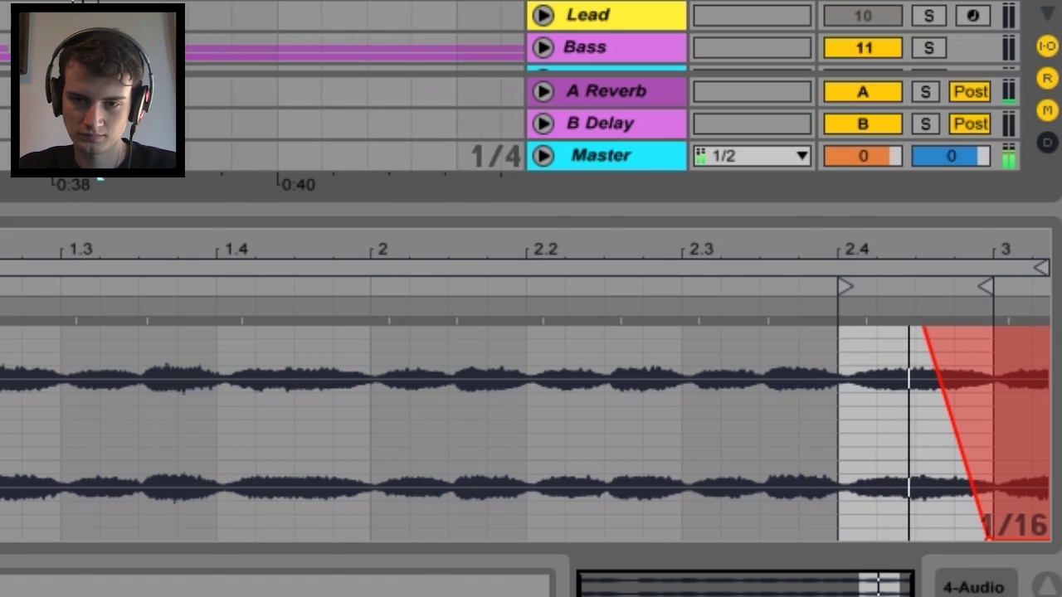
{"action": "left_click", "coordinate": [359, 269]}
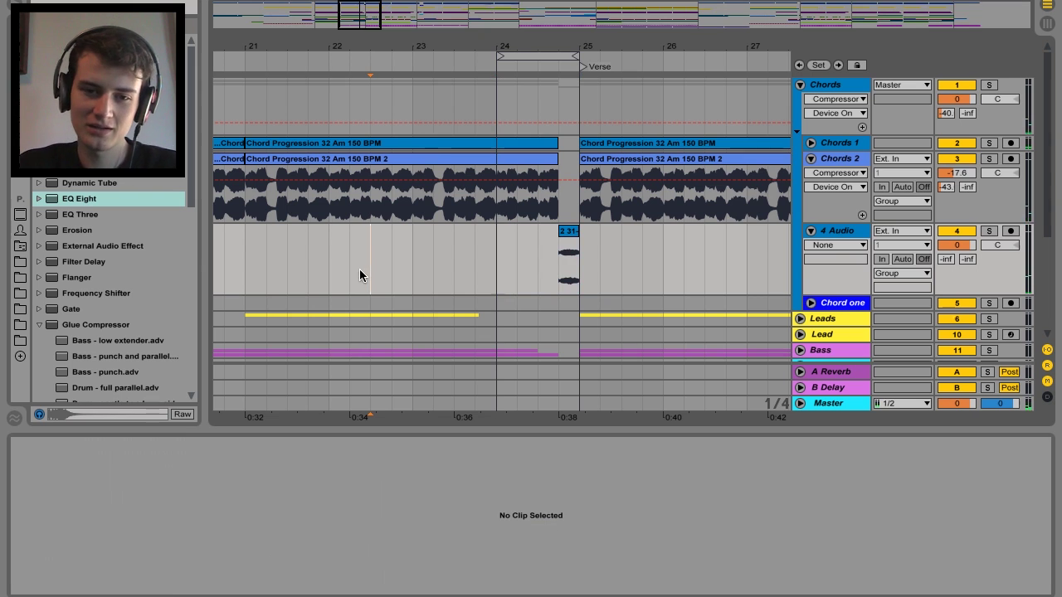
{"action": "key", "text": "space"}
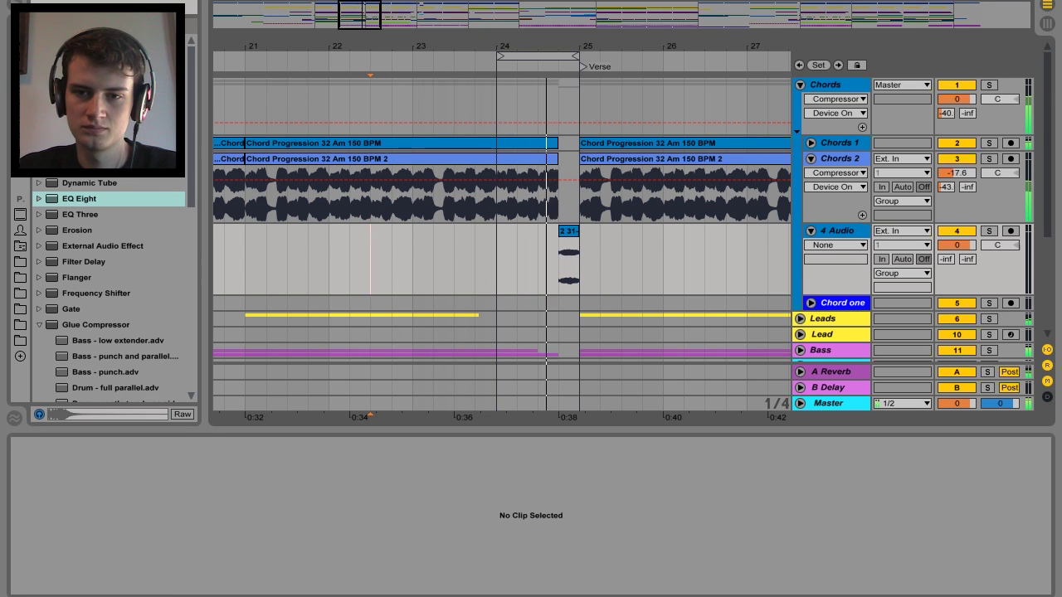
Fold the 4 Audio and Chords 2 tracks and collapse the Chords group.
{"action": "left_click_drag", "start_coordinate": [672, 45], "coordinate": [671, 40]}
{"action": "left_click", "coordinate": [838, 230]}
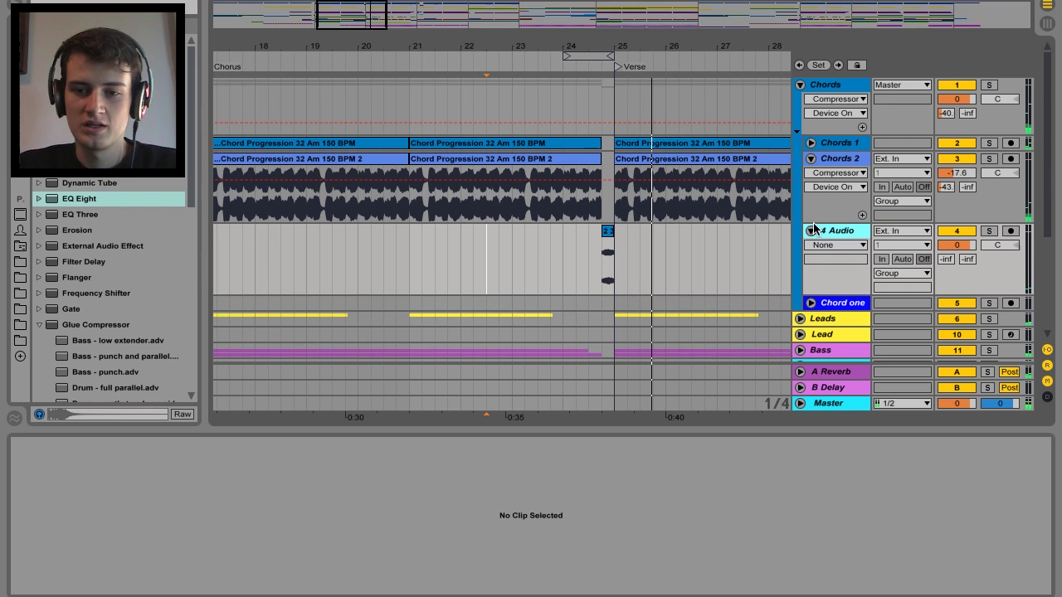
{"action": "left_click", "coordinate": [810, 230]}
{"action": "left_click", "coordinate": [811, 159]}
{"action": "scroll", "coordinate": [619, 164], "scroll_direction": "right", "scroll_amount": 2}
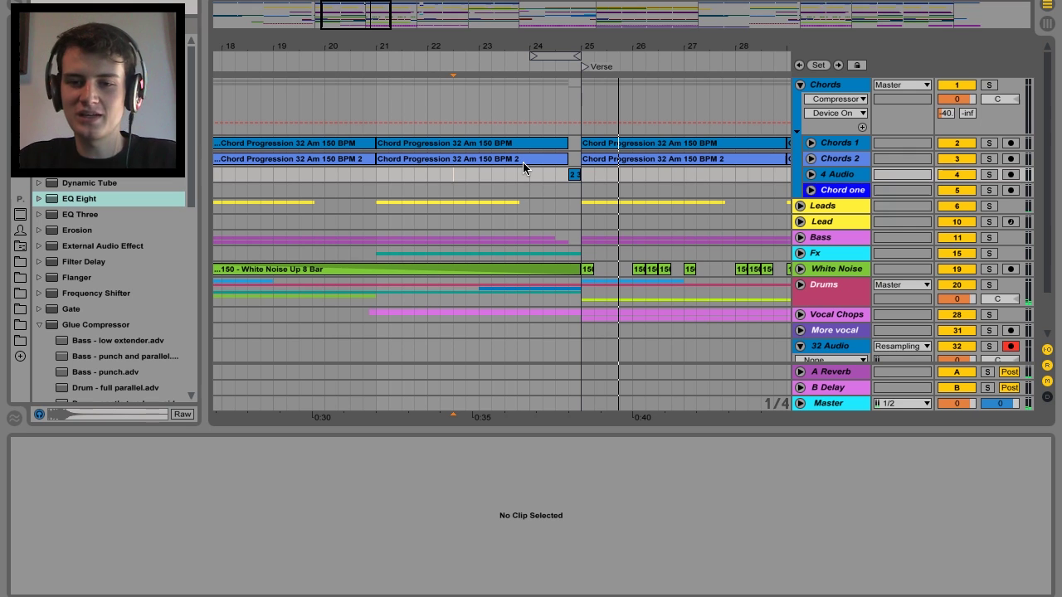
{"action": "left_click", "coordinate": [802, 86]}
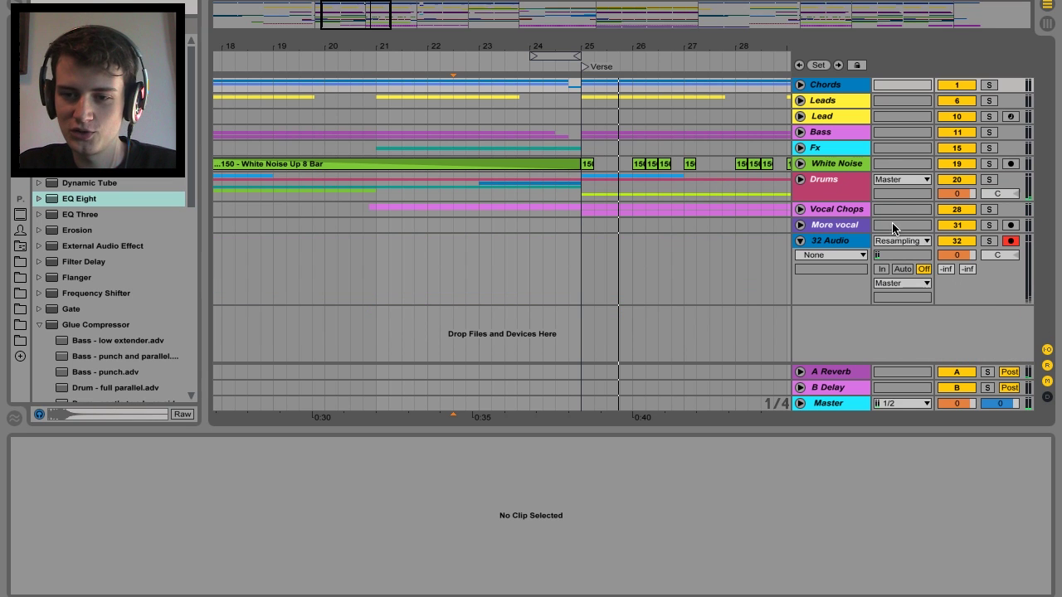
Record the full mix onto the 32 Audio resampling track from bar 23 to just past the Verse marker.
{"action": "left_click", "coordinate": [530, 278]}
{"action": "left_click", "coordinate": [470, 279]}
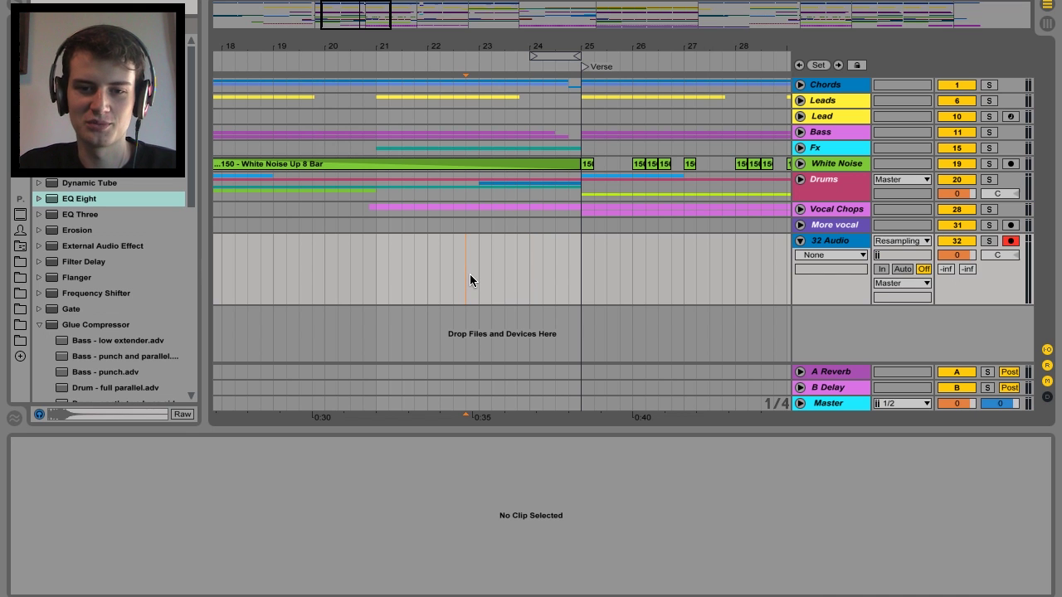
{"action": "key", "text": "Right"}
{"action": "key", "text": "F9"}
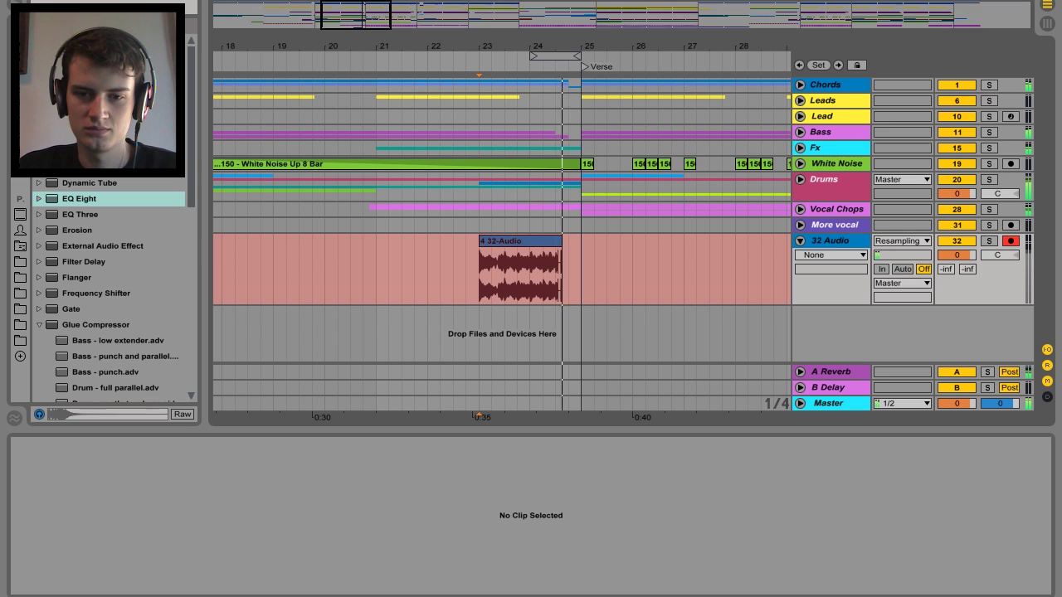
{"action": "key", "text": "F9"}
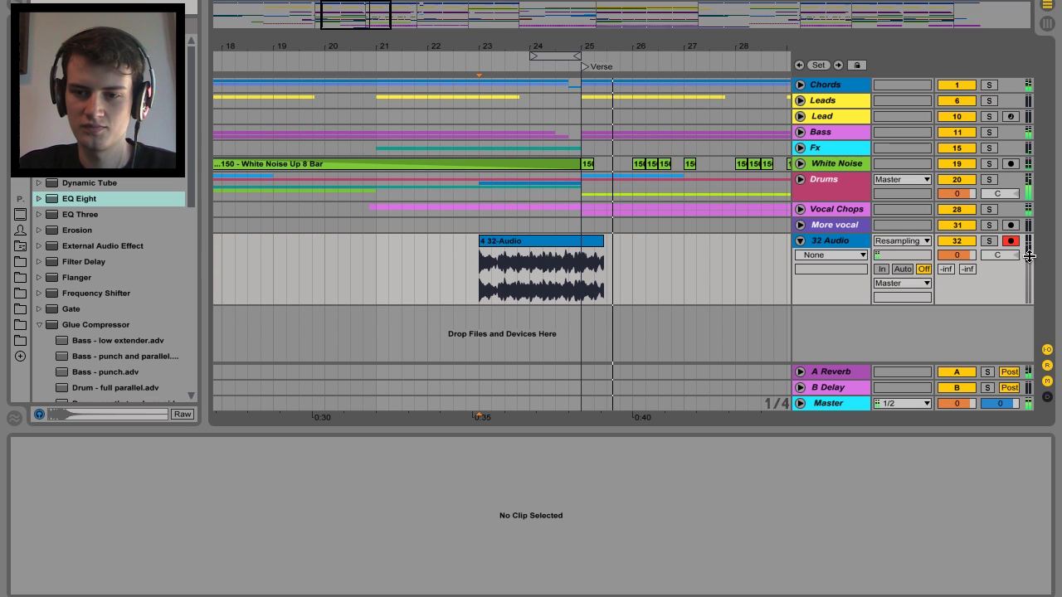
Solo the 32 Audio track and trim its new recording to the section from 24.3 to 25.
{"action": "left_click", "coordinate": [988, 242]}
{"action": "key", "text": "space"}
{"action": "left_click_drag", "start_coordinate": [569, 46], "coordinate": [569, 97]}
{"action": "left_click_drag", "start_coordinate": [346, 238], "coordinate": [570, 239]}
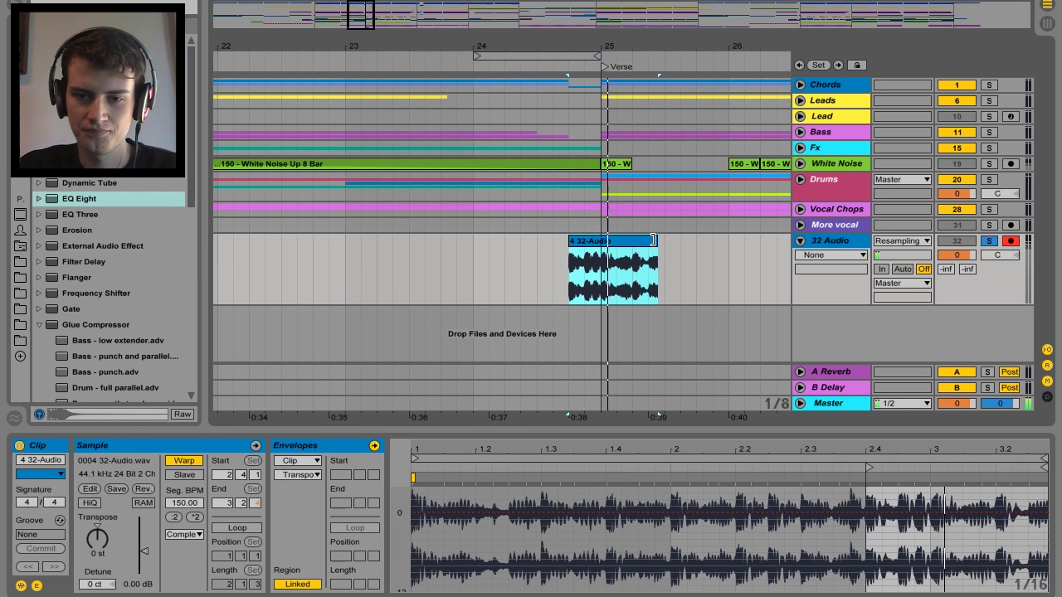
{"action": "left_click_drag", "start_coordinate": [657, 241], "coordinate": [541, 240]}
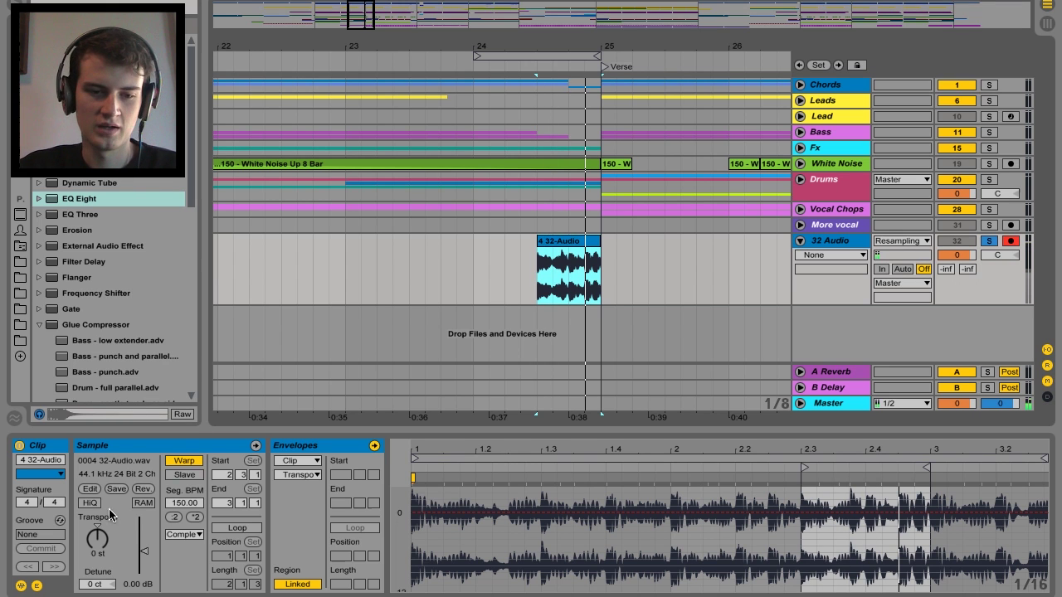
Shape the full-mix clip's transposition envelope to hold 0 st until 2.4 and fall to about -12 st at 3.
{"action": "scroll", "coordinate": [863, 521], "scroll_direction": "up", "scroll_amount": 1}
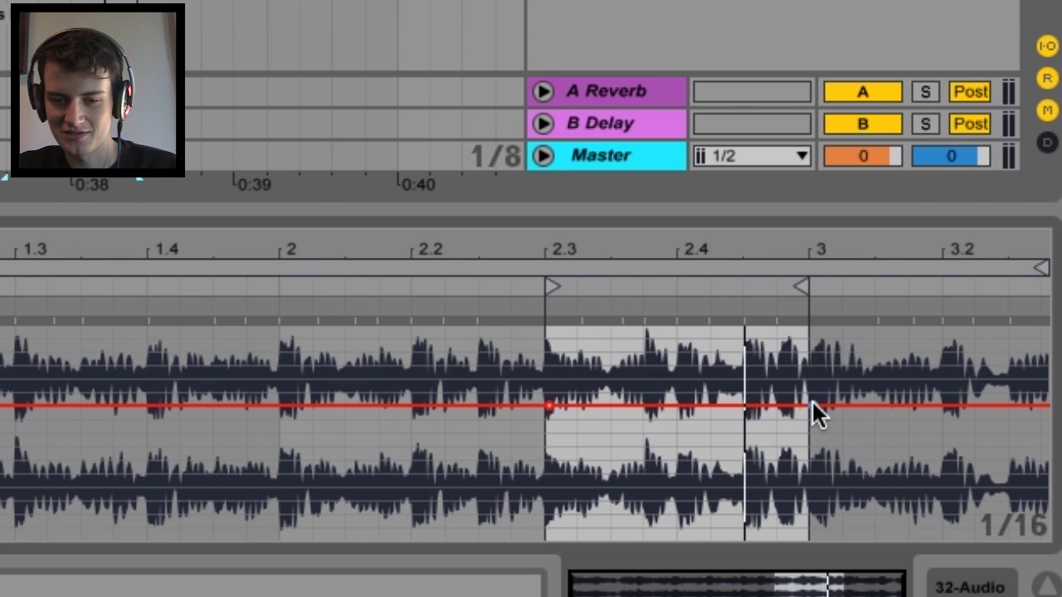
{"action": "left_click_drag", "start_coordinate": [817, 412], "coordinate": [813, 514]}
{"action": "left_click_drag", "start_coordinate": [710, 454], "coordinate": [677, 351]}
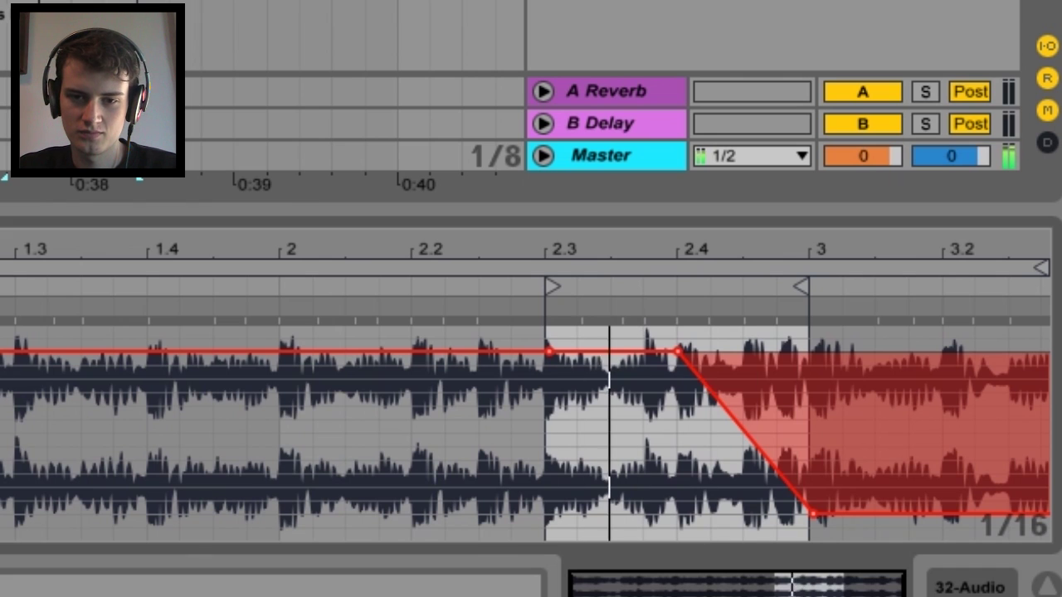
Delete the material on all tracks above 32 Audio between 24.3 and the Verse marker.
{"action": "left_click", "coordinate": [137, 125]}
{"action": "left_click_drag", "start_coordinate": [696, 396], "coordinate": [549, 37]}
{"action": "key", "text": "Delete"}
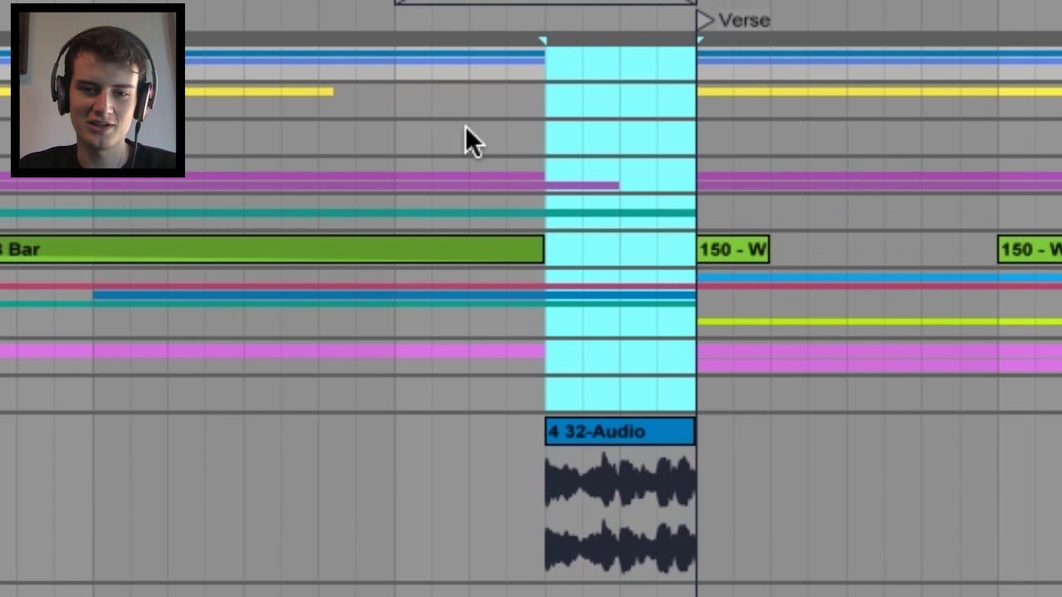
Turn off solo on the 32 Audio track and play the whole arrangement across the full-mix pitch drop.
{"action": "left_click", "coordinate": [202, 348]}
{"action": "key", "text": "space"}
{"action": "left_click", "coordinate": [988, 241]}
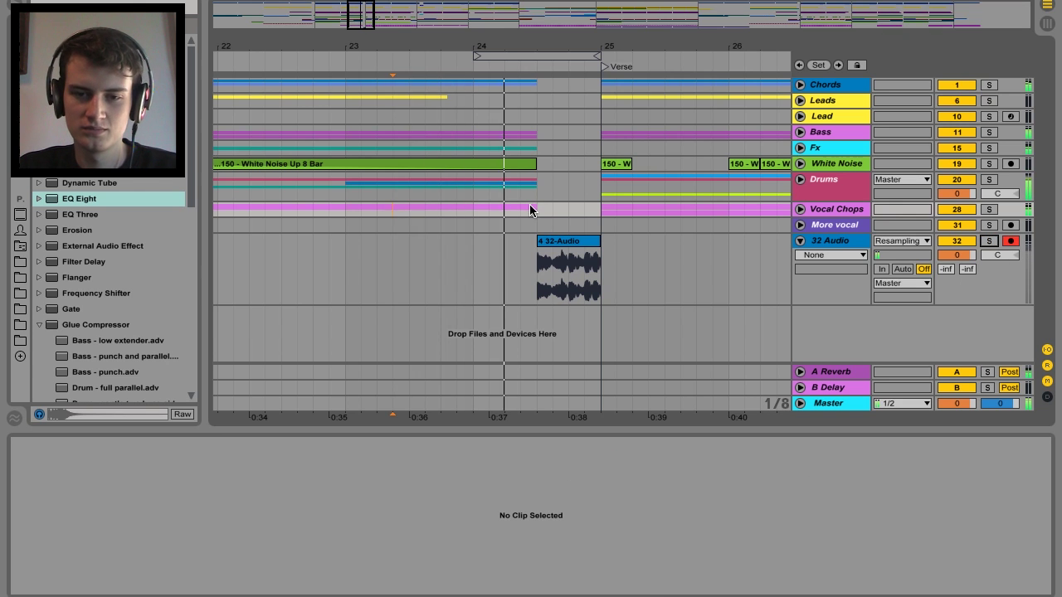
Bring the Flanger on the Bass track into view and play the transition from bar 23 into the verse.
{"action": "left_click_drag", "start_coordinate": [572, 47], "coordinate": [572, 34]}
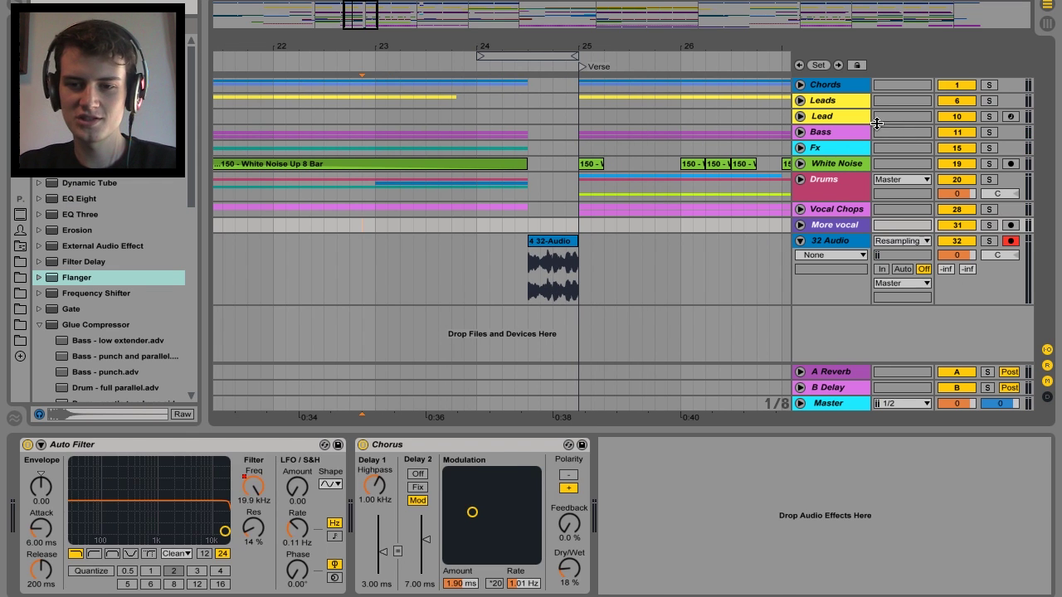
{"action": "left_click", "coordinate": [843, 133]}
{"action": "scroll", "coordinate": [810, 517], "scroll_direction": "down", "scroll_amount": 5}
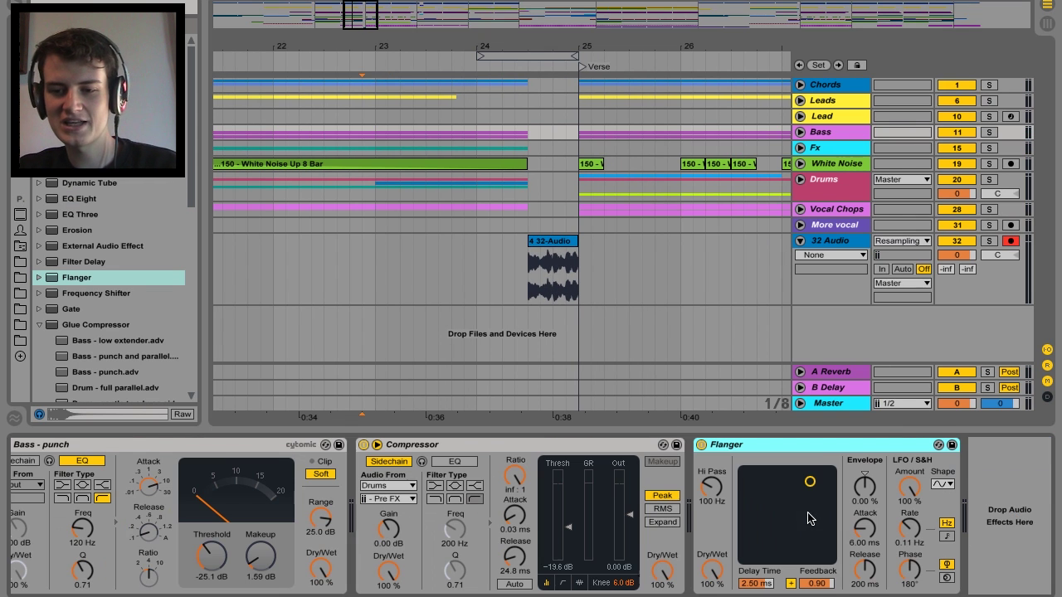
{"action": "left_click", "coordinate": [372, 134]}
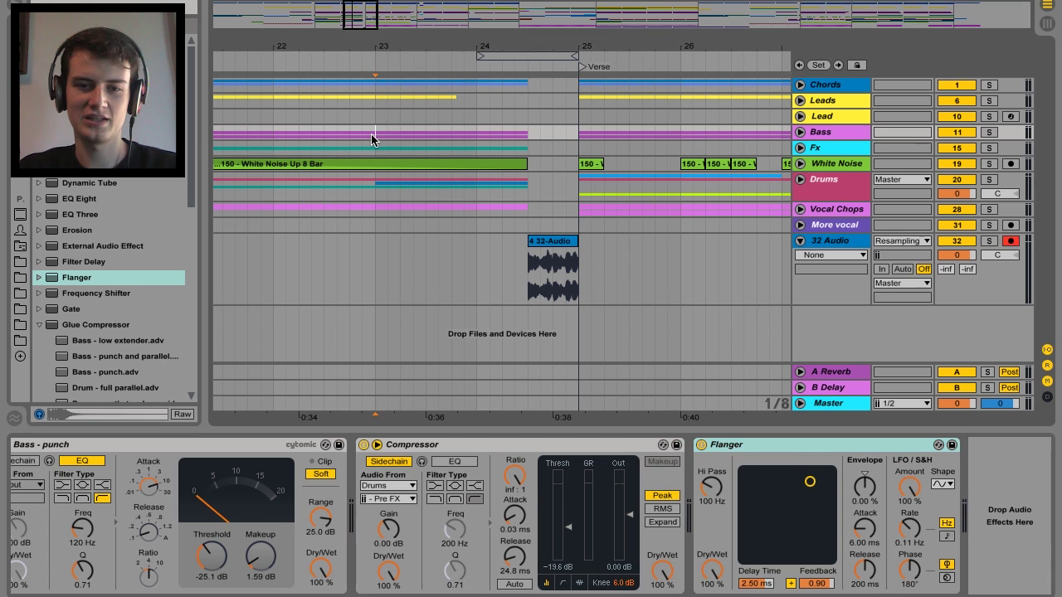
{"action": "key", "text": "space"}
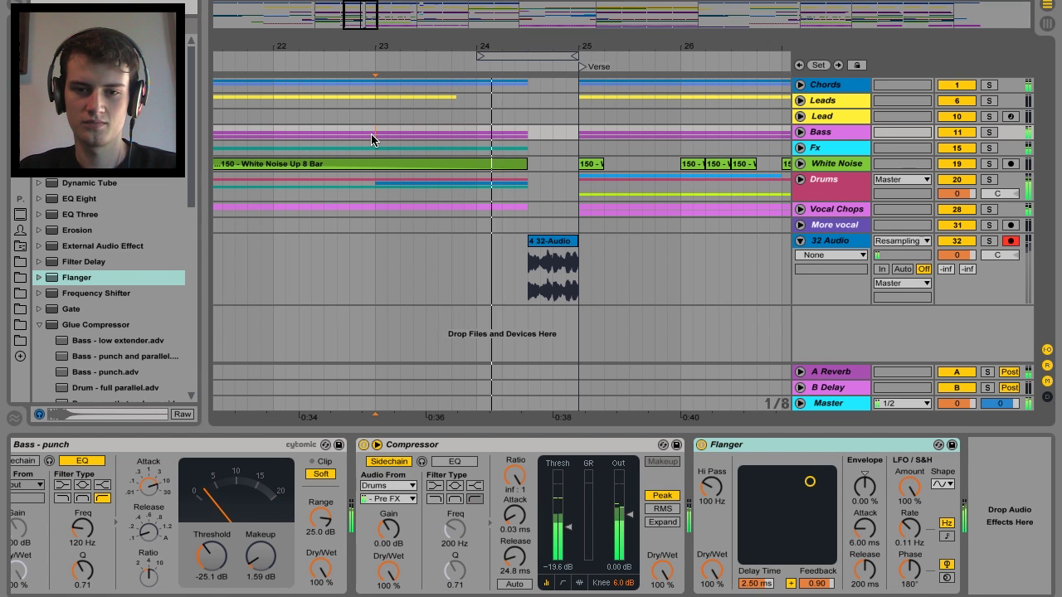
{"action": "left_click", "coordinate": [527, 263]}
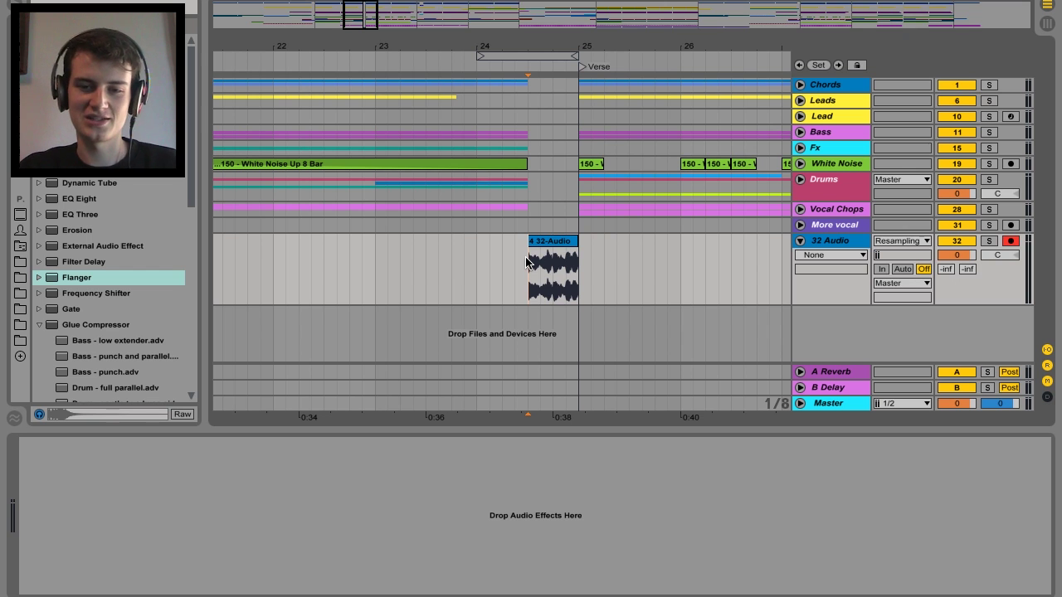
{"action": "left_click", "coordinate": [535, 263]}
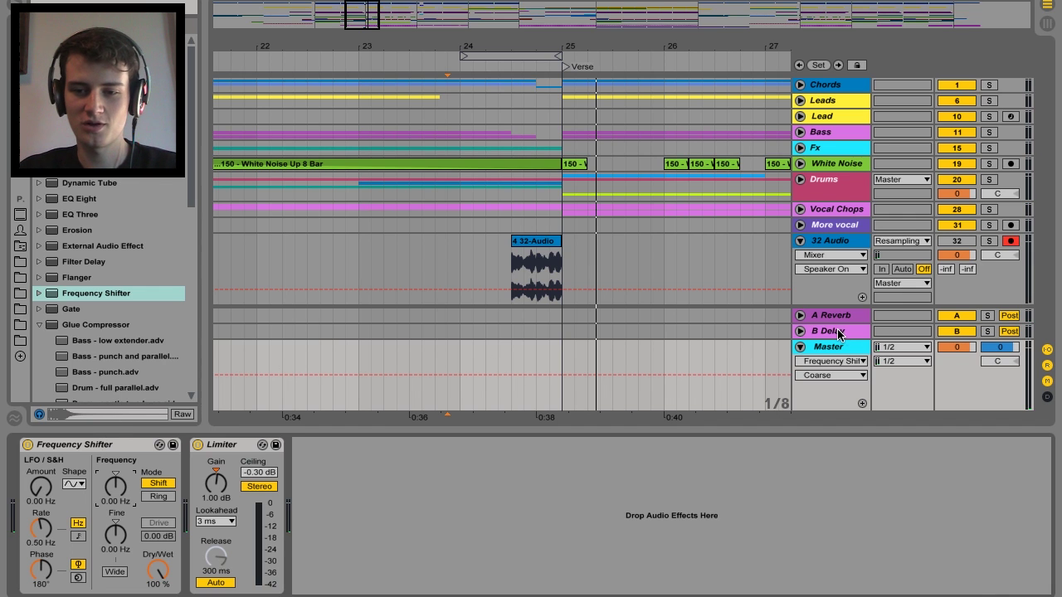
Enlarge the Master automation lane and try the Frequency Shifter's coarse frequency at about -3.32 kHz before resetting it to 0 Hz.
{"action": "left_click_drag", "start_coordinate": [837, 340], "coordinate": [824, 177]}
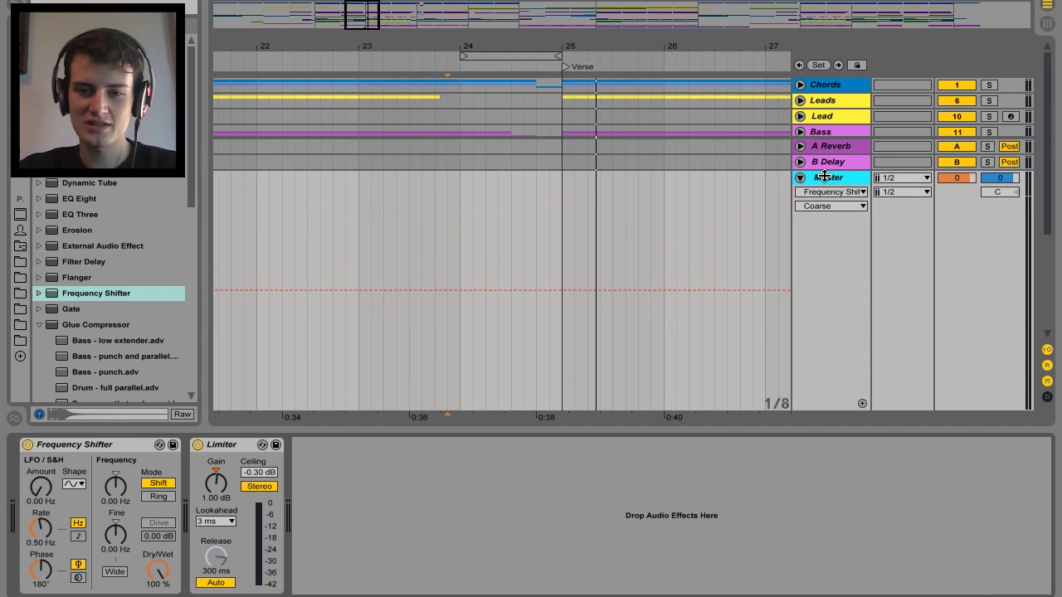
{"action": "left_click_drag", "start_coordinate": [461, 97], "coordinate": [562, 98]}
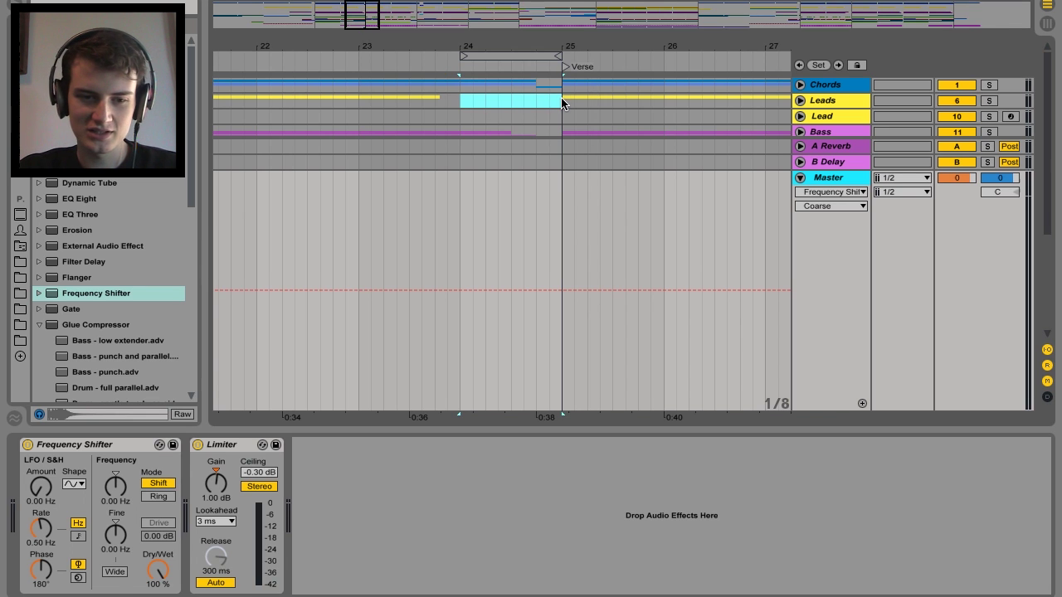
{"action": "left_click_drag", "start_coordinate": [119, 497], "coordinate": [119, 473]}
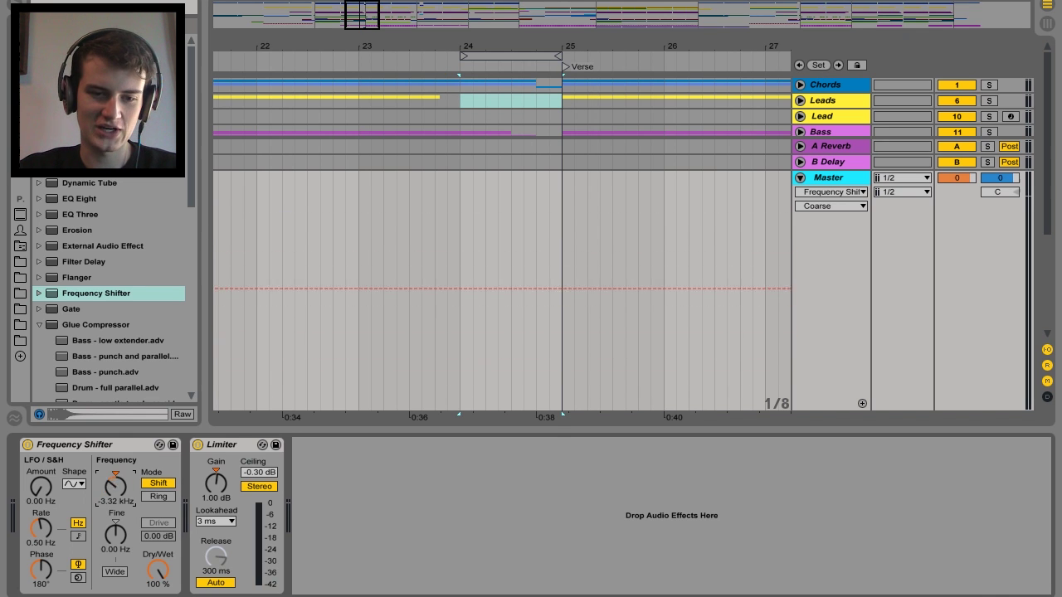
{"action": "double_click", "coordinate": [119, 498]}
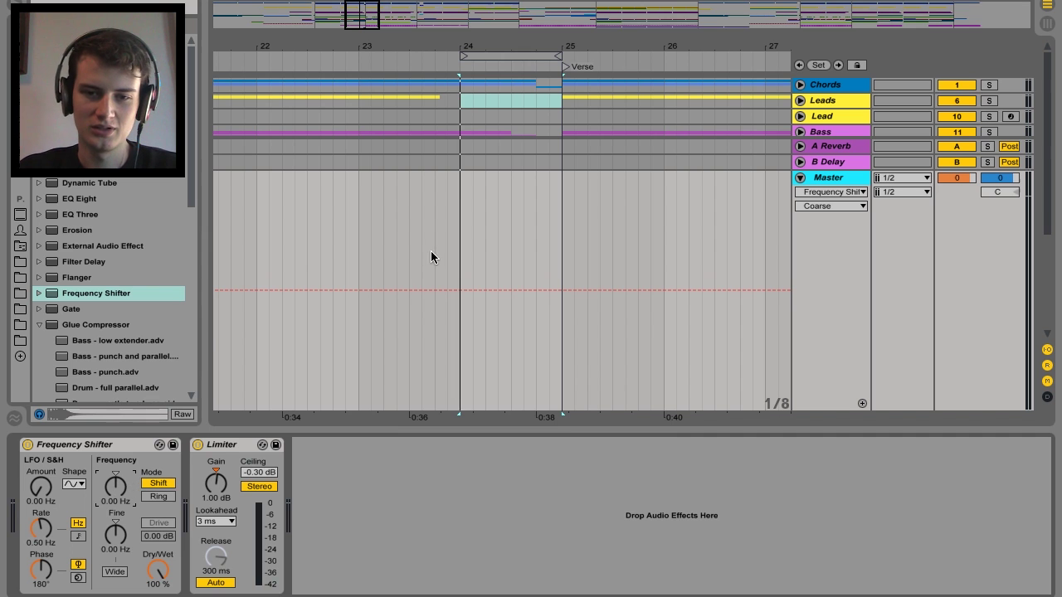
Shape the Master's coarse frequency automation to dip slightly from about 24.3, passing -34.8 Hz midway, and return to 0 Hz at the Verse marker.
{"action": "key", "text": "space"}
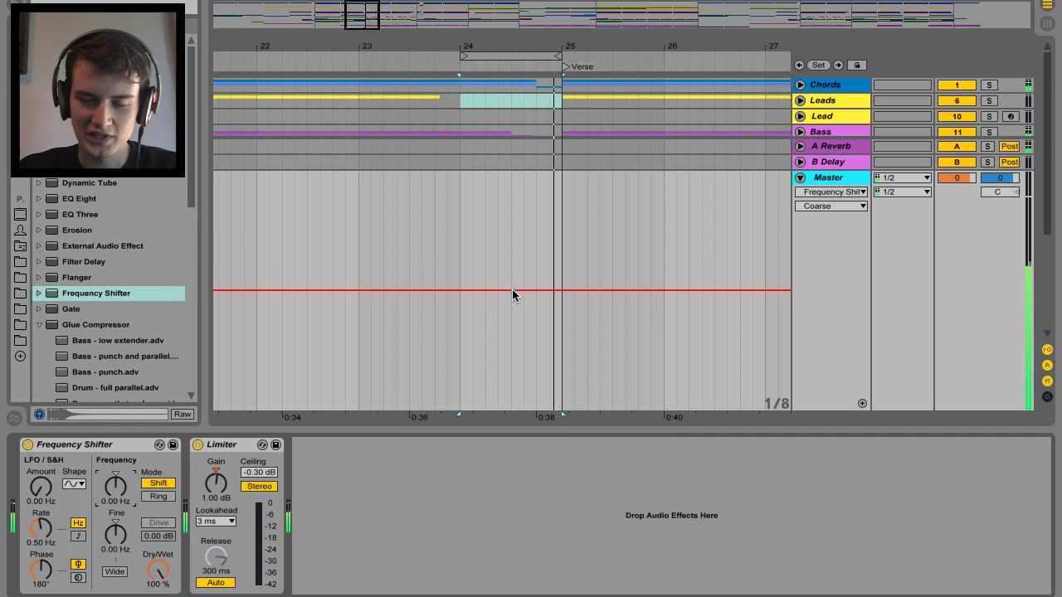
{"action": "left_click", "coordinate": [513, 290]}
{"action": "left_click_drag", "start_coordinate": [505, 43], "coordinate": [680, 184]}
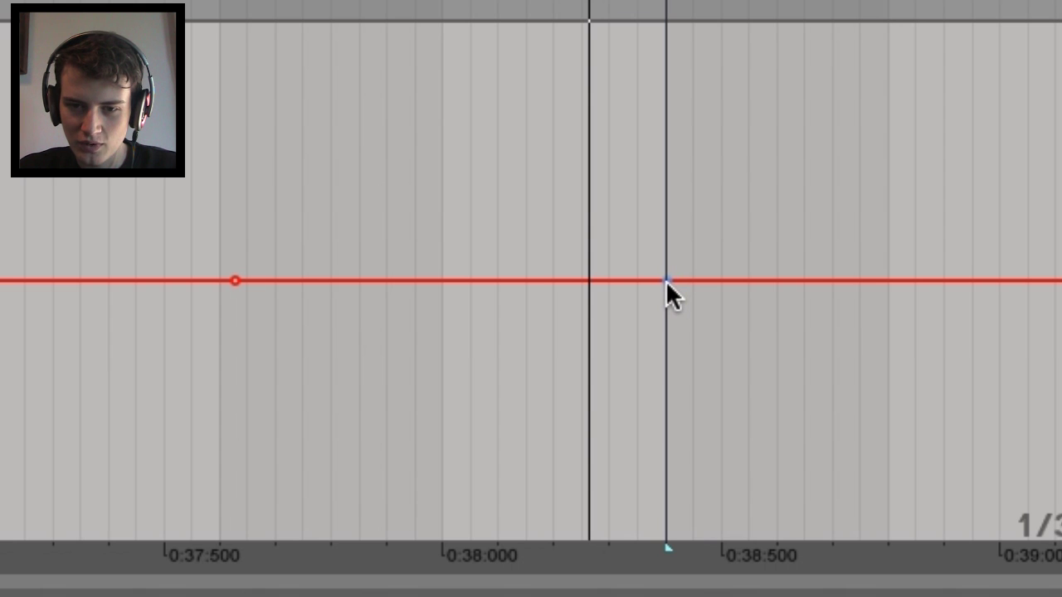
{"action": "left_click", "coordinate": [665, 281]}
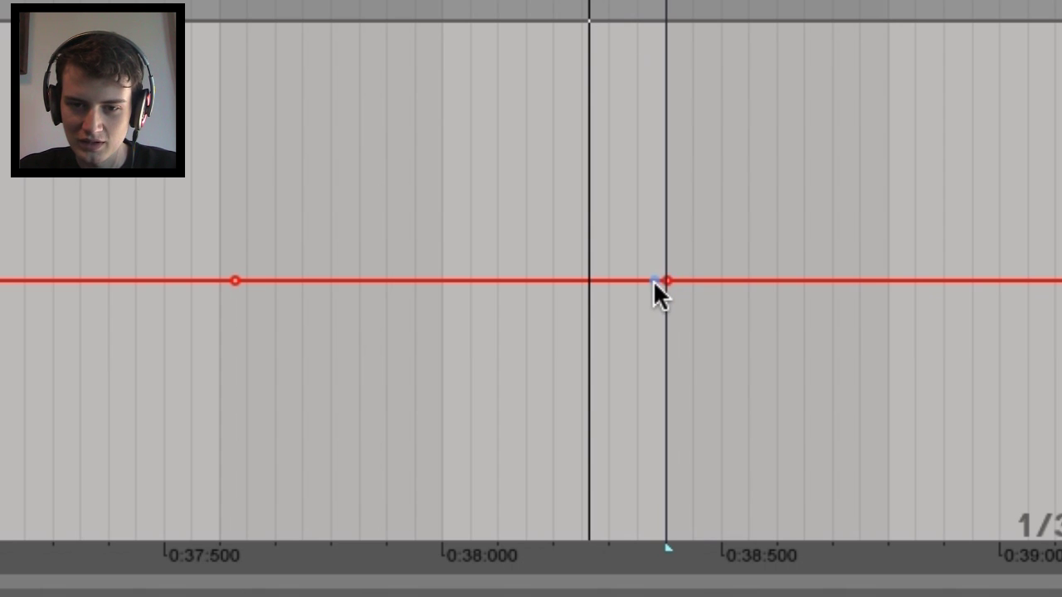
{"action": "mouse_move", "coordinate": [656, 281]}
{"action": "left_mouse_down"}
{"action": "mouse_move", "coordinate": [663, 360]}
{"action": "mouse_move", "coordinate": [653, 396]}
{"action": "mouse_move", "coordinate": [659, 289]}
{"action": "left_mouse_up"}
{"action": "key", "text": "space"}
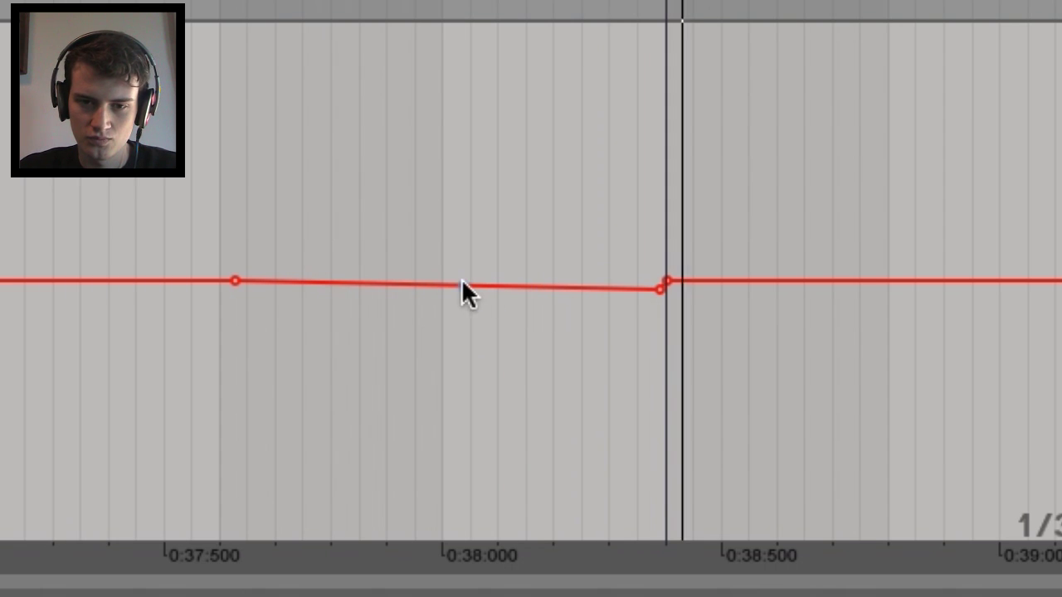
{"action": "mouse_move", "coordinate": [448, 285]}
{"action": "left_mouse_down"}
{"action": "mouse_move", "coordinate": [443, 262]}
{"action": "mouse_move", "coordinate": [438, 278]}
{"action": "left_mouse_up"}
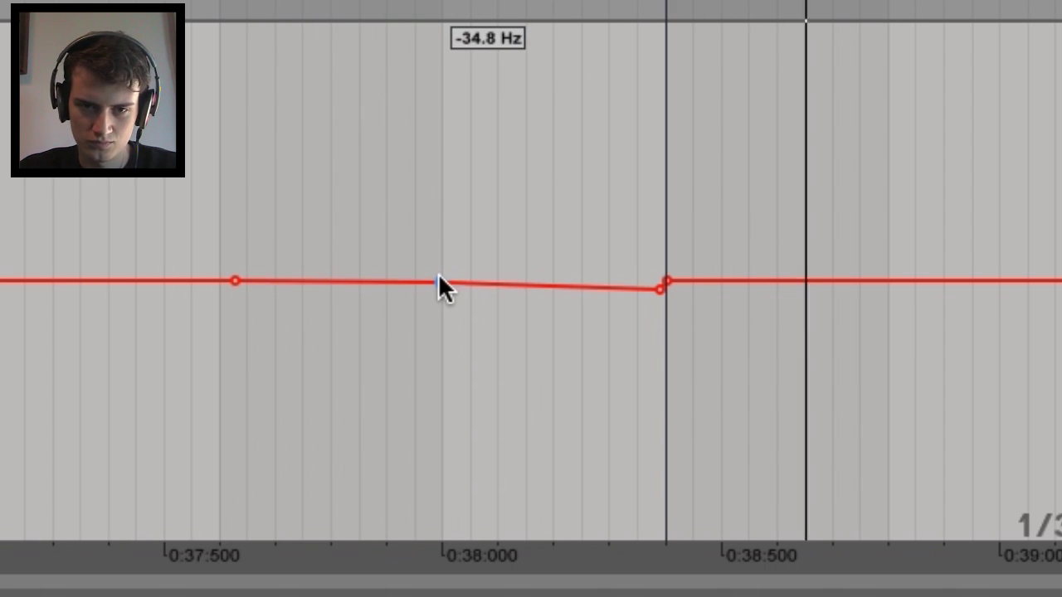
{"action": "left_click_drag", "start_coordinate": [547, 10], "coordinate": [548, 0]}
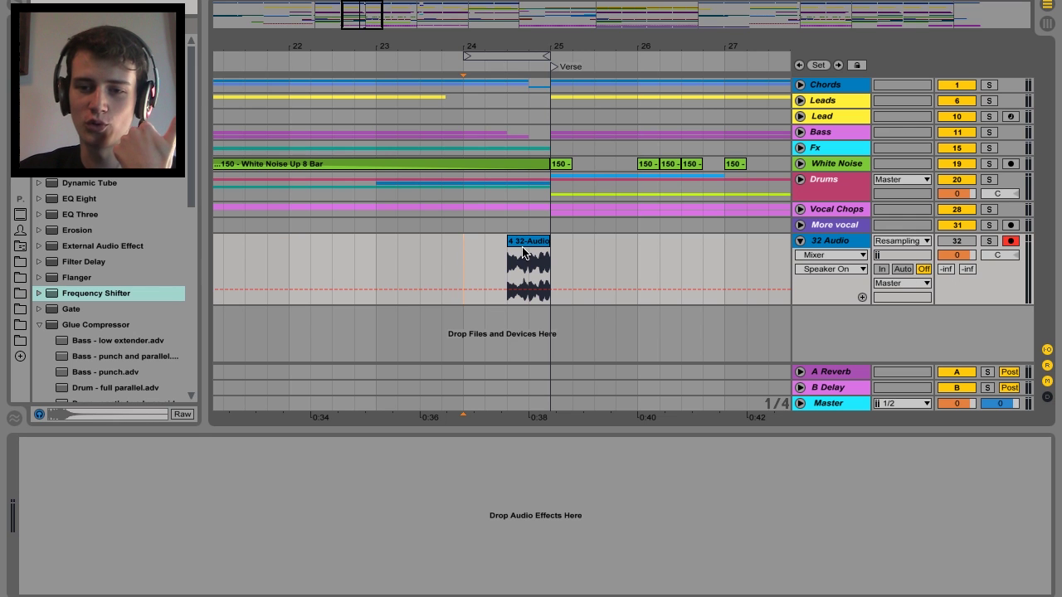
Unfold the Chords group and its Chords 1 track, select the chord progression clip before the verse, and solo that track.
{"action": "left_click", "coordinate": [798, 85]}
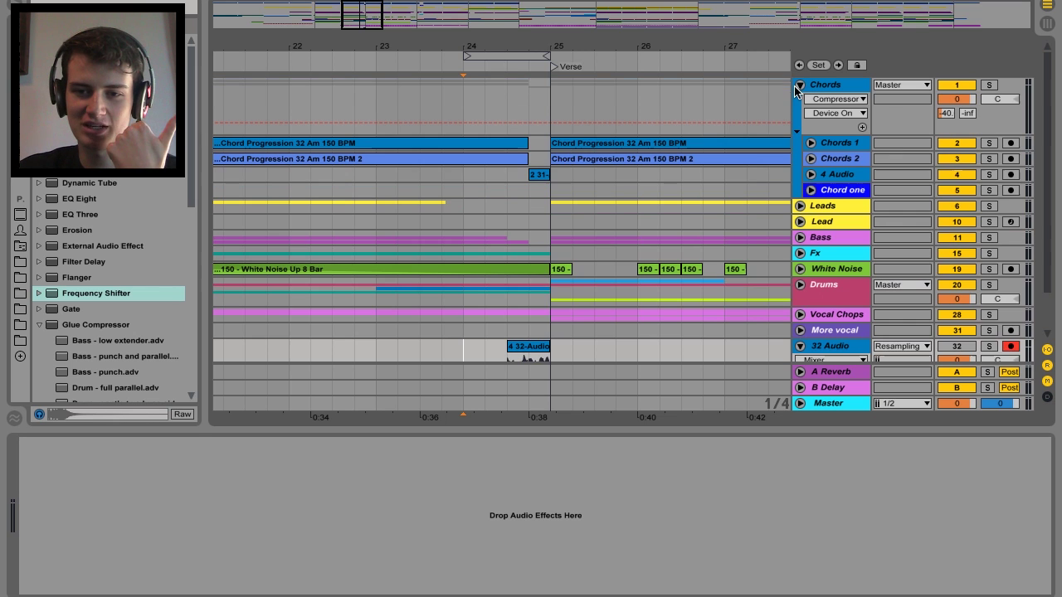
{"action": "left_click", "coordinate": [809, 144]}
{"action": "left_click", "coordinate": [510, 146]}
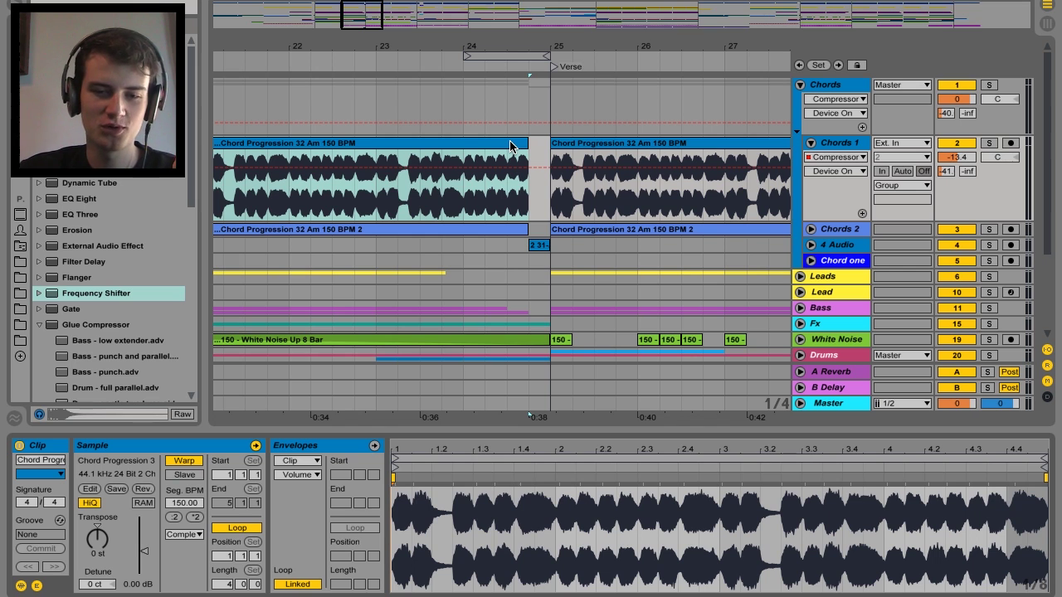
{"action": "left_click", "coordinate": [988, 145]}
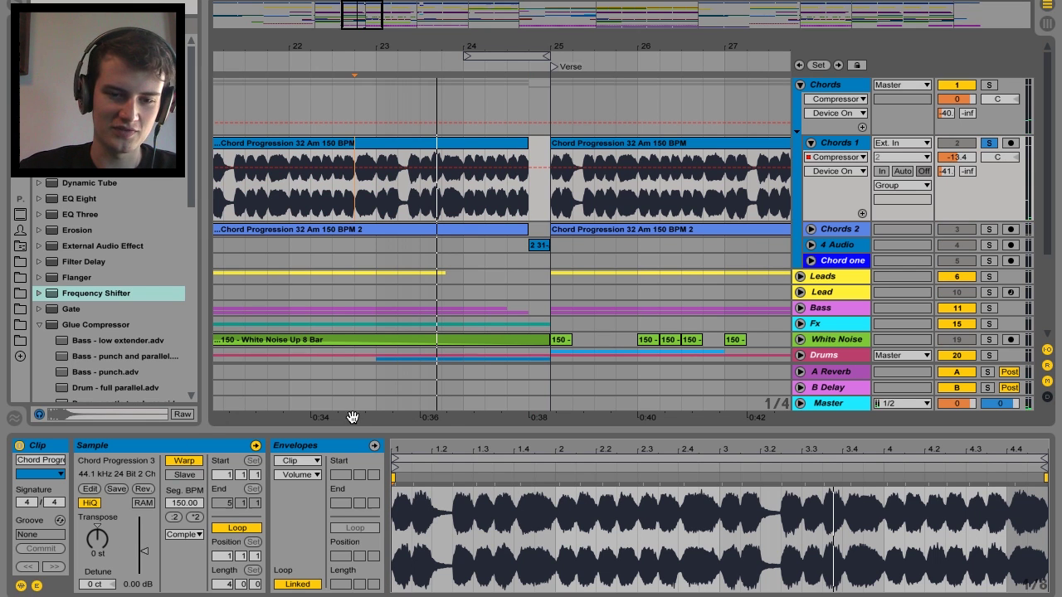
Shape the chord clip's transposition envelope into a dip to -5 st just before 3 and play it.
{"action": "left_click", "coordinate": [299, 474]}
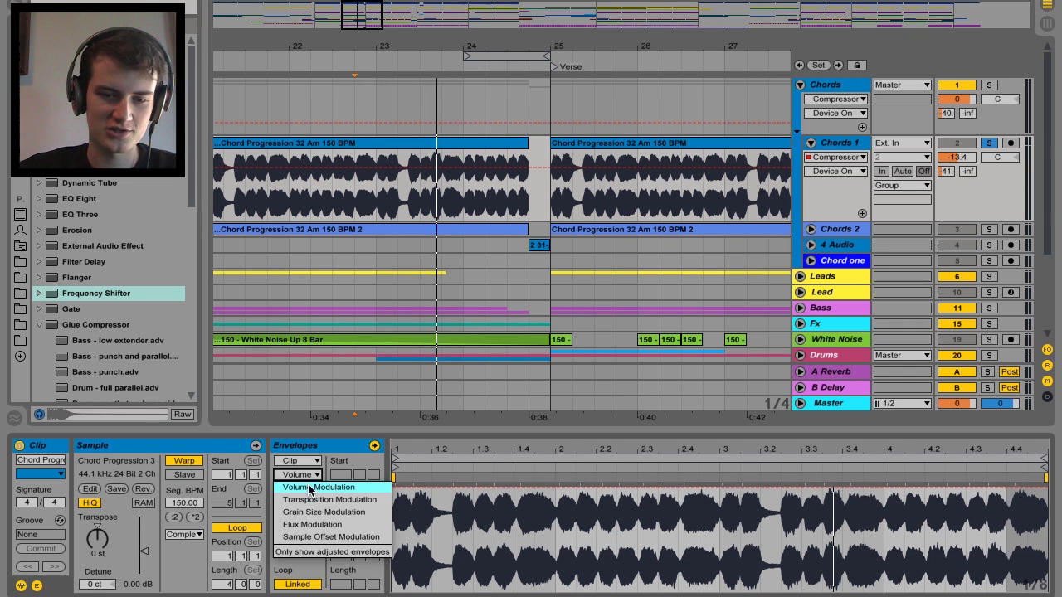
{"action": "left_click", "coordinate": [318, 503]}
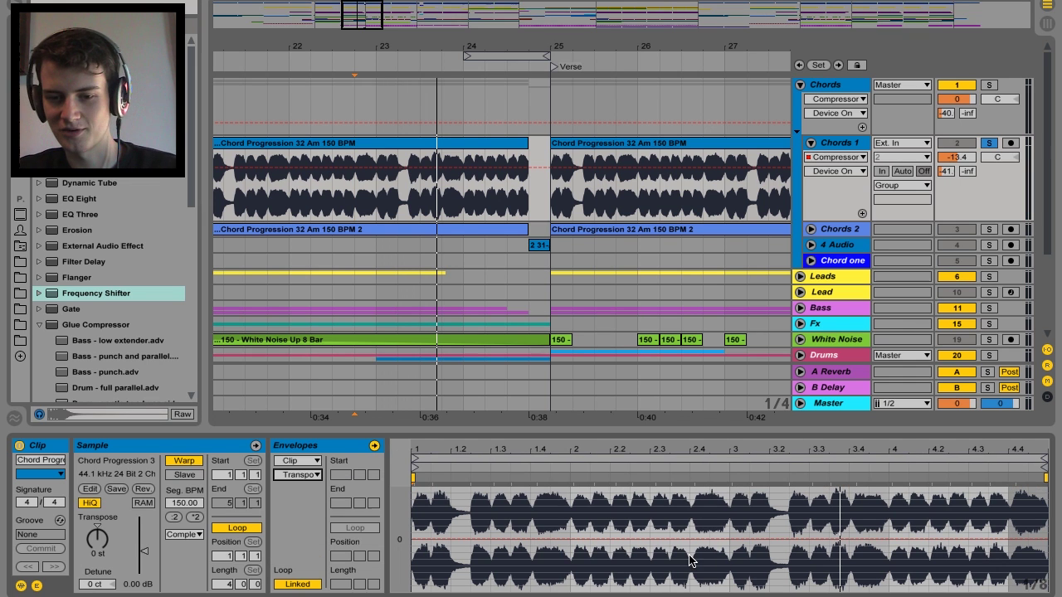
{"action": "left_click_drag", "start_coordinate": [724, 540], "coordinate": [724, 572]}
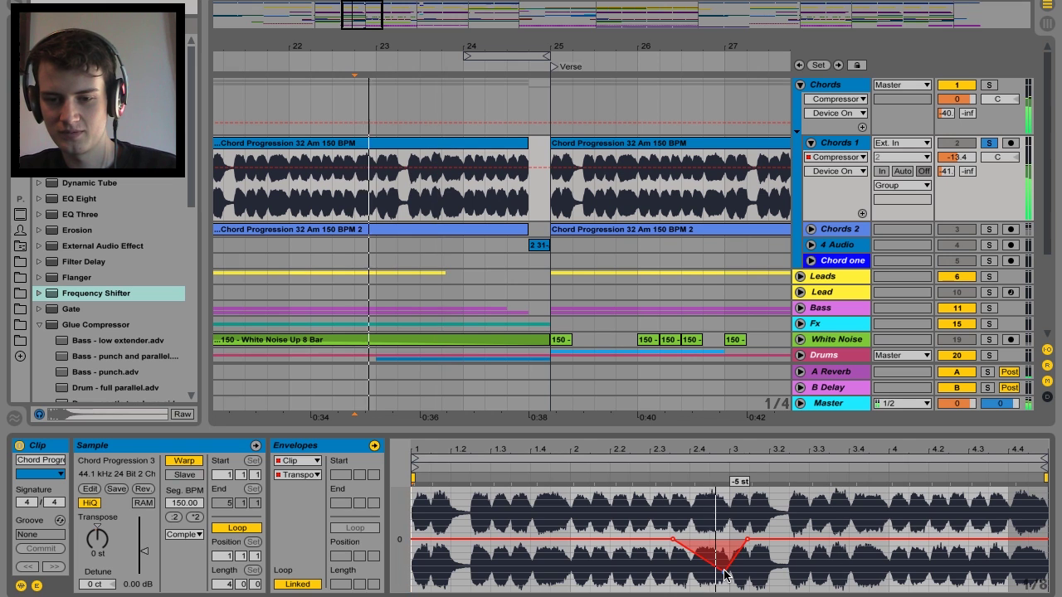
{"action": "left_click", "coordinate": [330, 210]}
{"action": "key", "text": "space"}
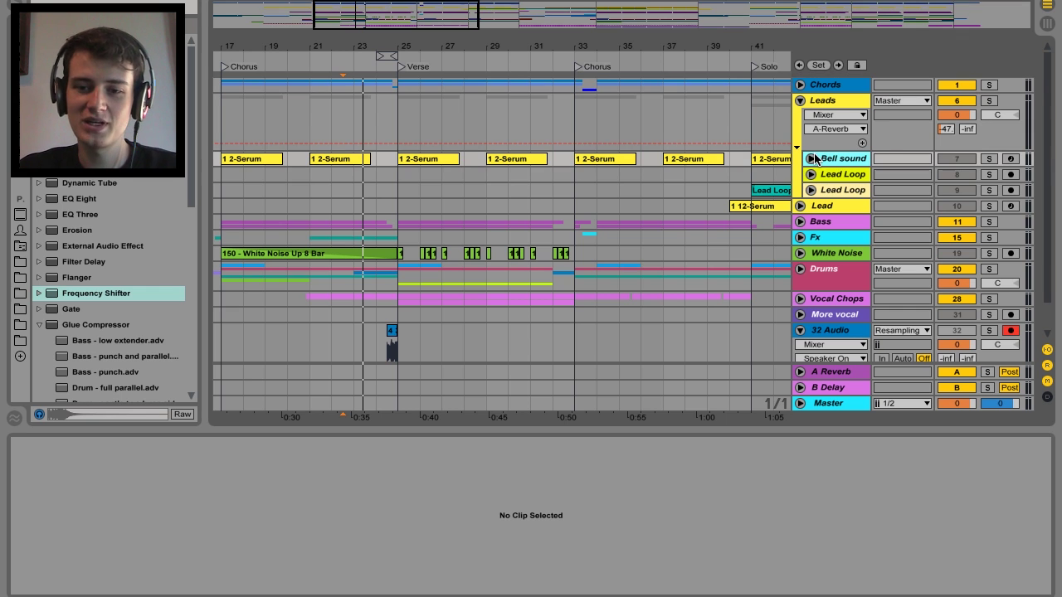
Unfold the Bell sound track and examine the arrangement around the Chorus marker at bar 33.
{"action": "left_click", "coordinate": [810, 158]}
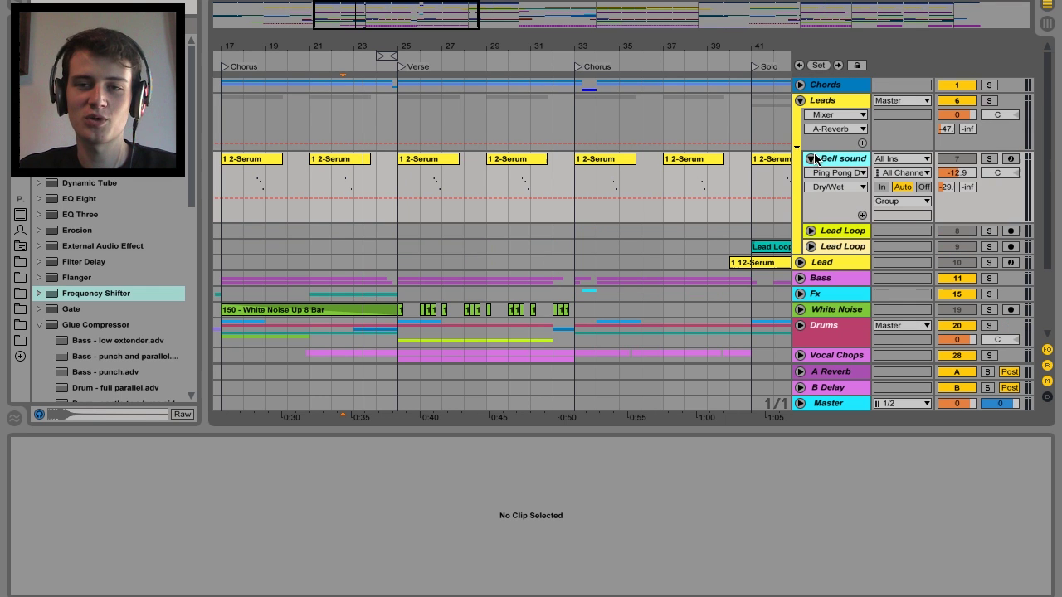
{"action": "key", "text": "plus"}
{"action": "key", "text": "plus"}
{"action": "scroll", "coordinate": [605, 199], "scroll_direction": "right", "scroll_amount": 2}
{"action": "scroll", "coordinate": [604, 199], "scroll_direction": "down", "scroll_amount": 1}
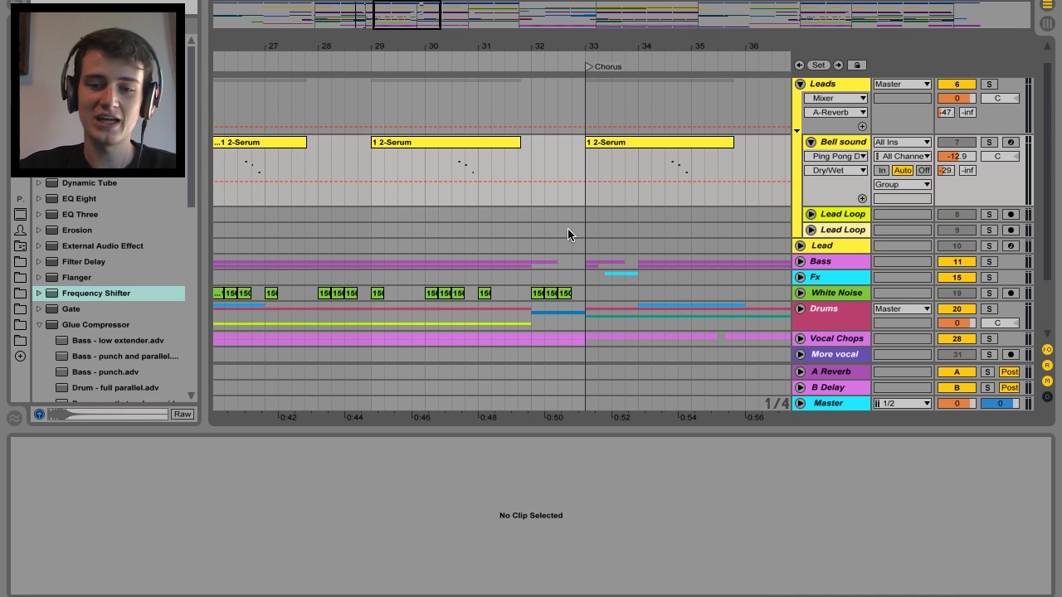
{"action": "scroll", "coordinate": [567, 228], "scroll_direction": "down", "scroll_amount": 4}
{"action": "scroll", "coordinate": [647, 249], "scroll_direction": "right", "scroll_amount": 1}
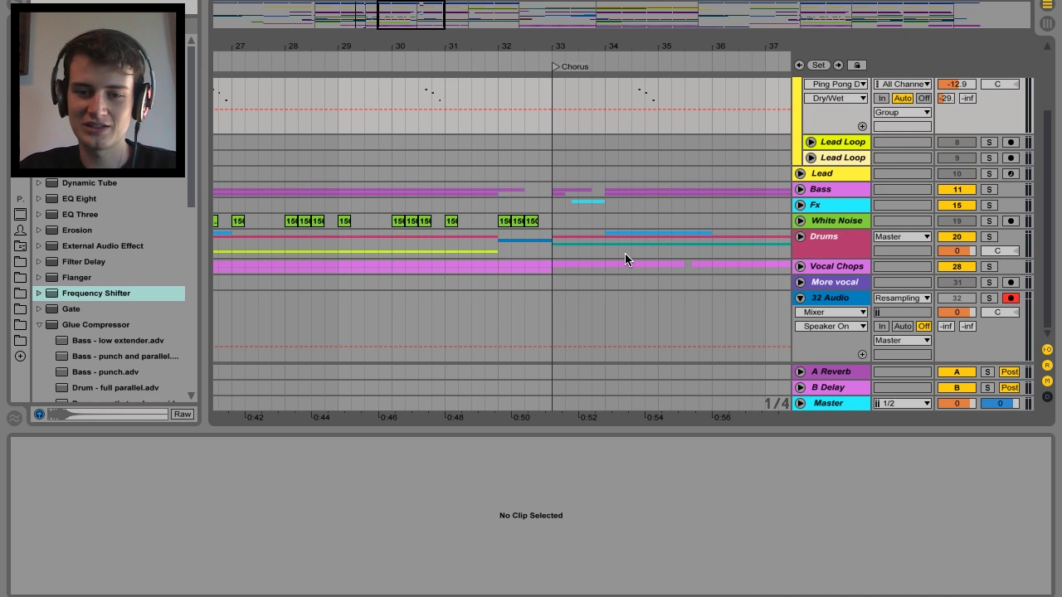
Reopen the Master's coarse frequency automation, audition its breakpoint near 24.4 at the lowest value, and remove that breakpoint.
{"action": "left_click", "coordinate": [821, 404]}
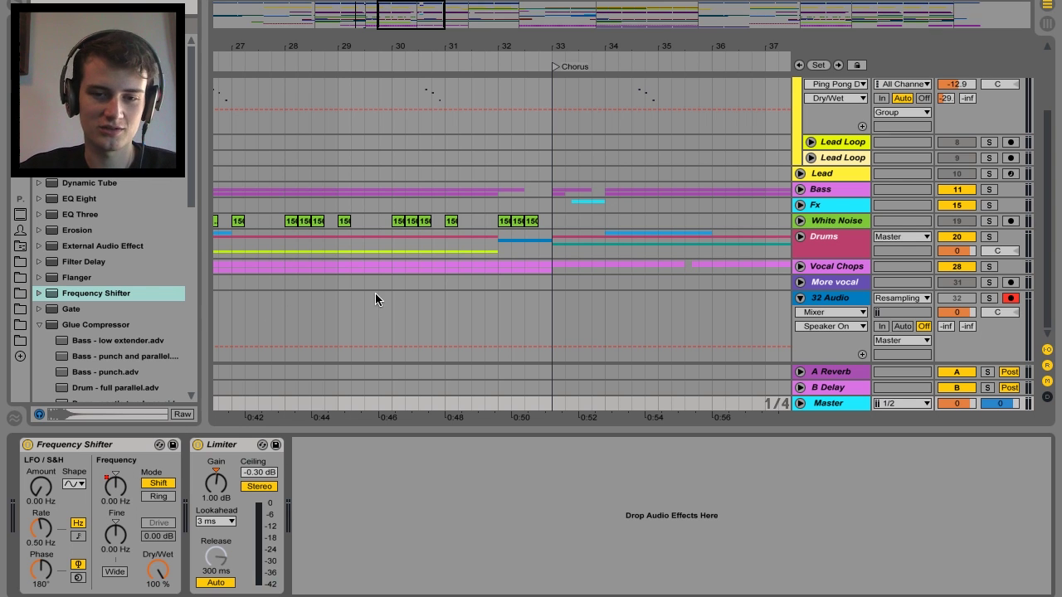
{"action": "left_click", "coordinate": [799, 404]}
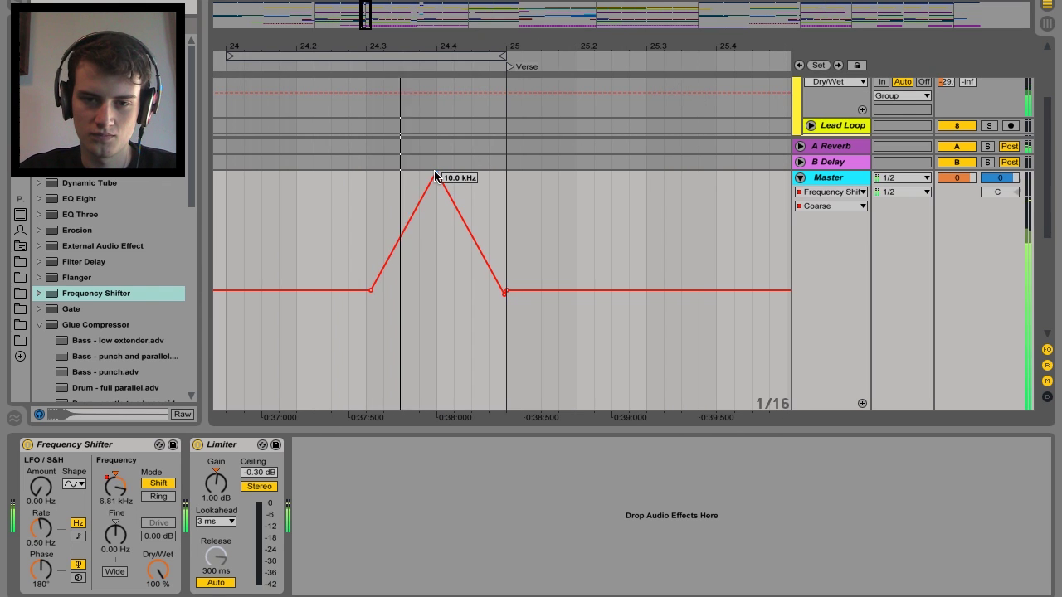
{"action": "left_click_drag", "start_coordinate": [437, 176], "coordinate": [437, 409]}
{"action": "left_click", "coordinate": [361, 269]}
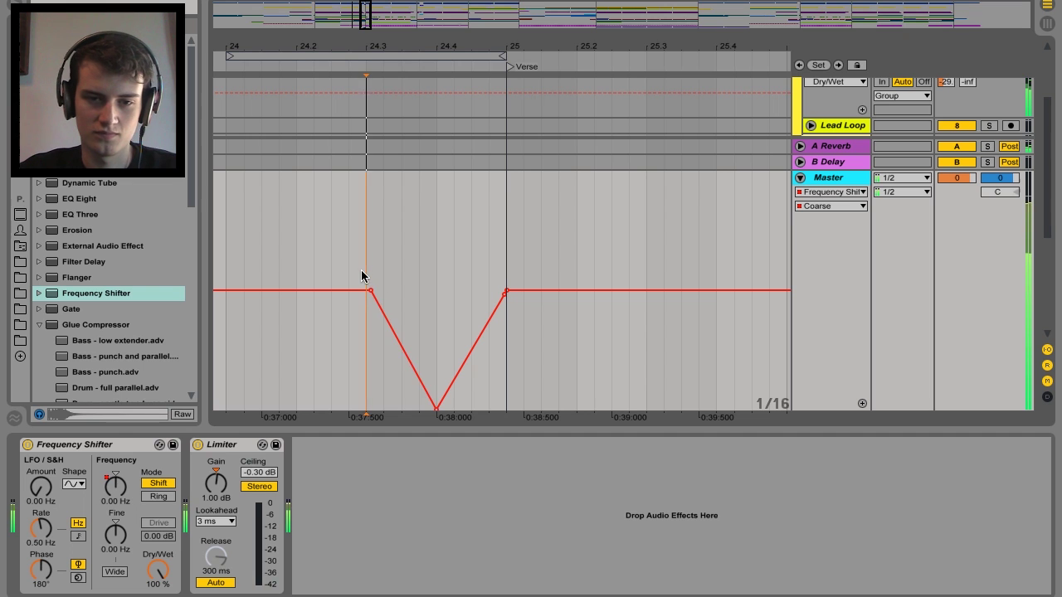
{"action": "key", "text": "space"}
{"action": "left_click", "coordinate": [251, 258]}
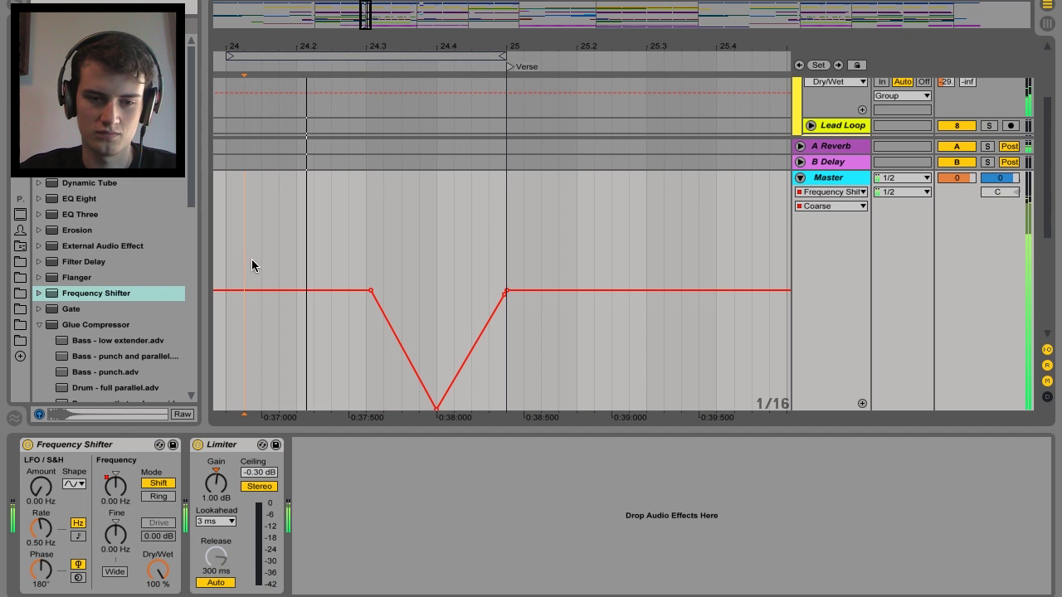
{"action": "left_click", "coordinate": [438, 407]}
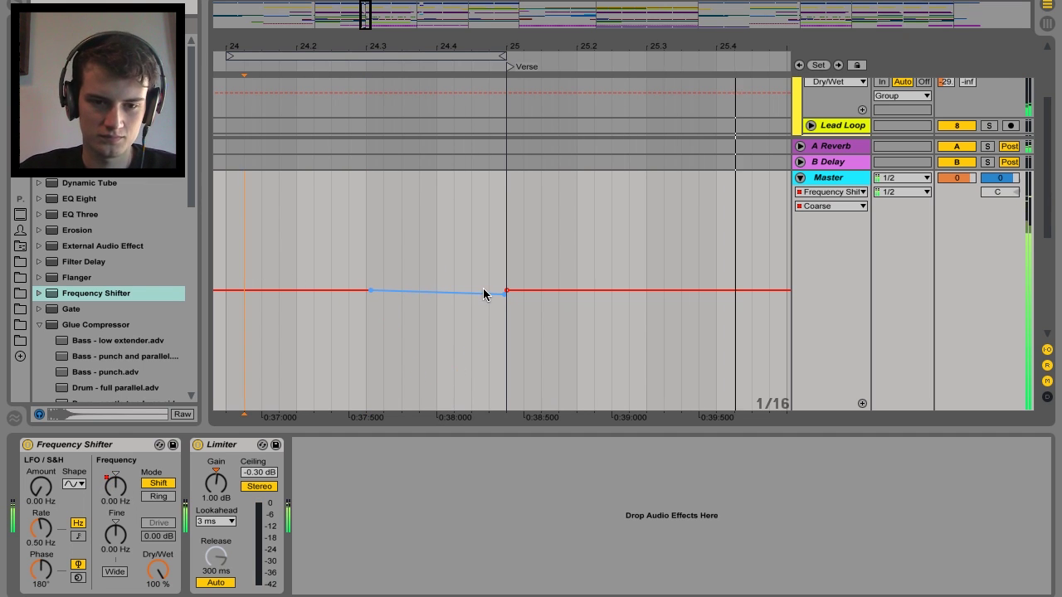